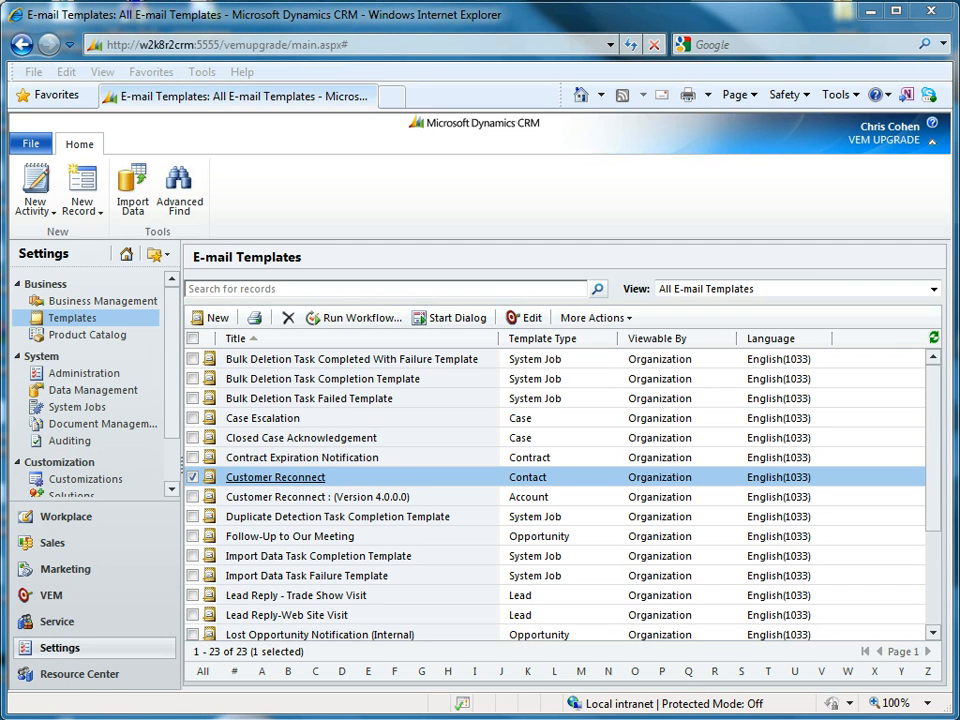
- Open the ticked Customer Reconnect e-mail template from the E-mail Templates grid for editing
click(521, 317)
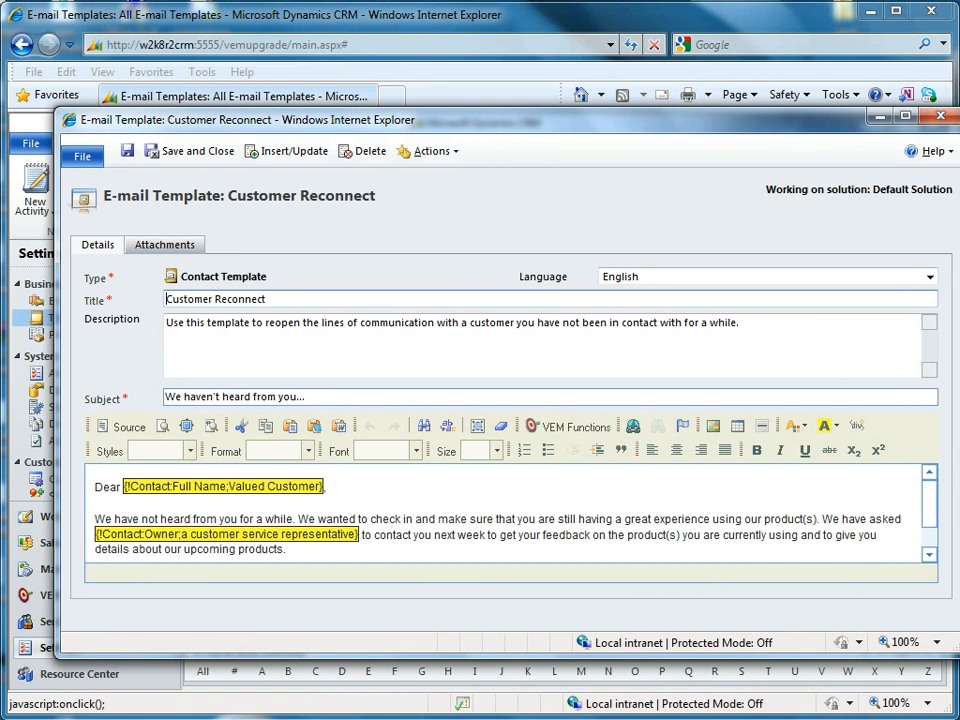
- Add a new line 'VEM on the web' after 'Thank you.' in the body, then select it
click(96, 487)
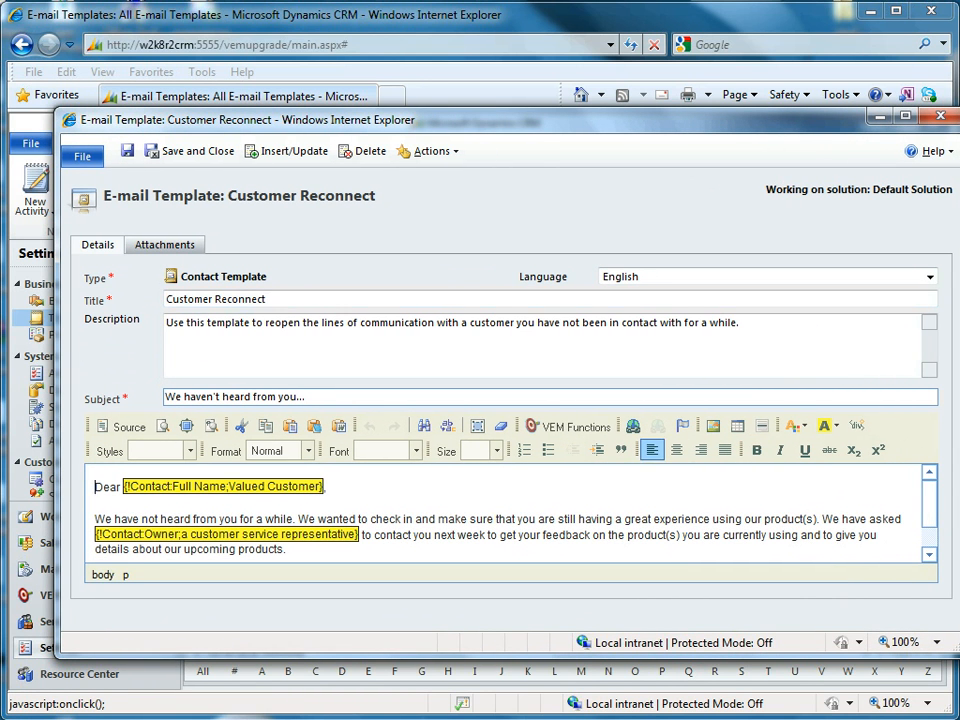
scroll(96, 487, down, 1)
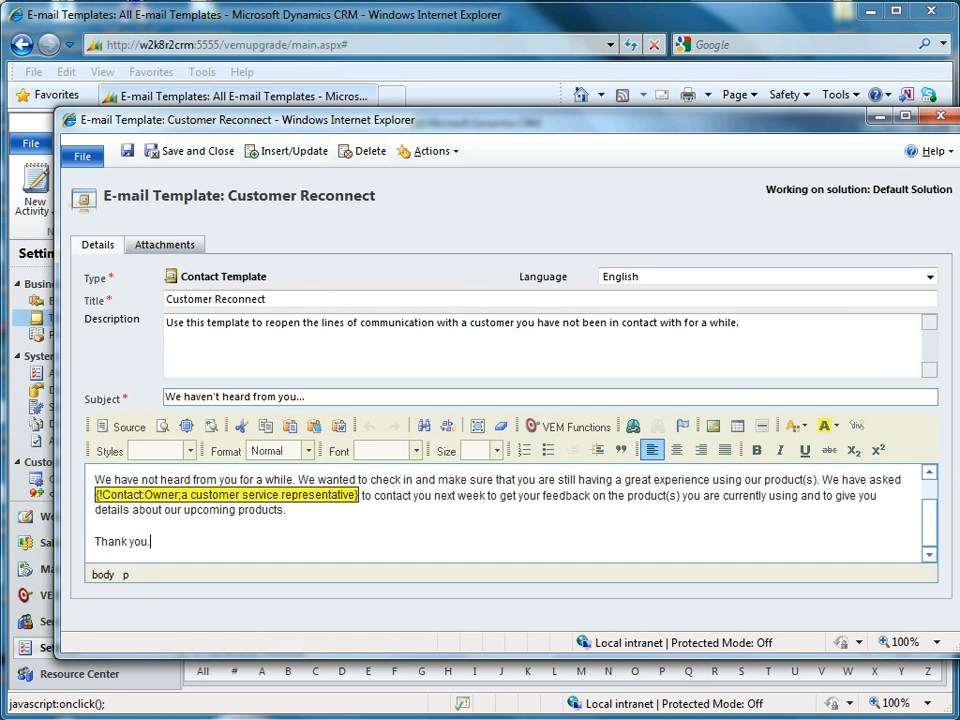
key(Return)
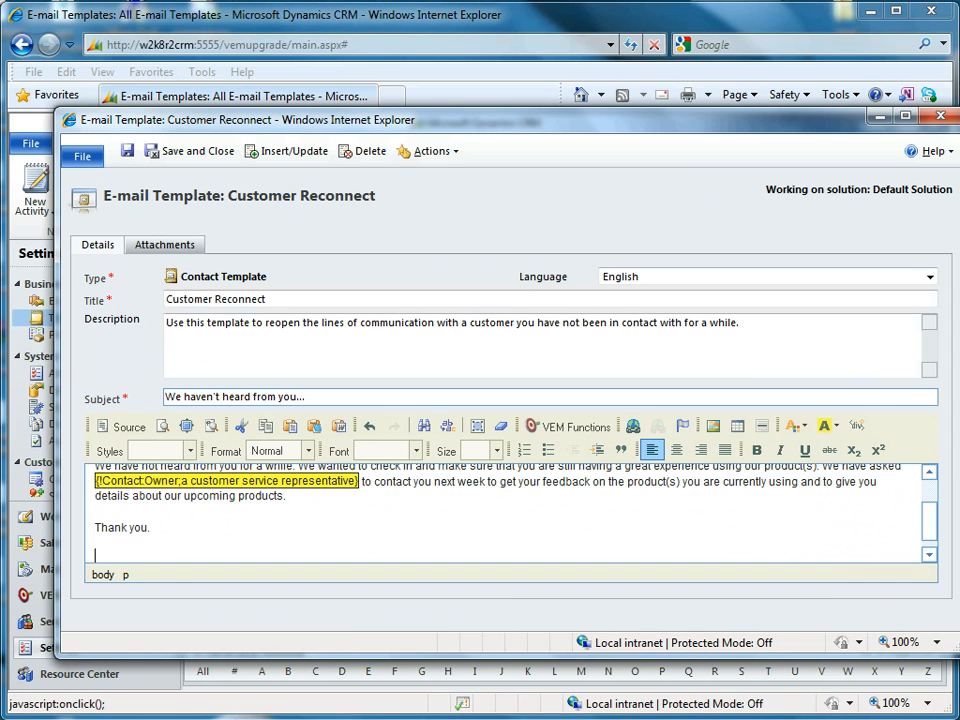
text(VEM on the web)
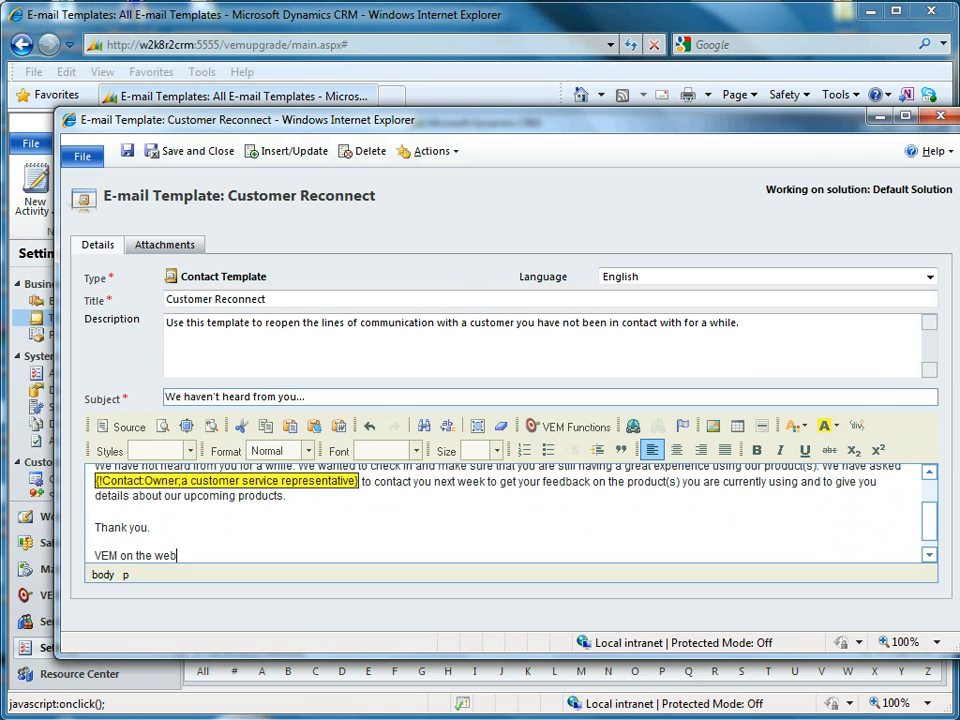
key(ctrl+shift+Left)
key(ctrl+shift+Left)
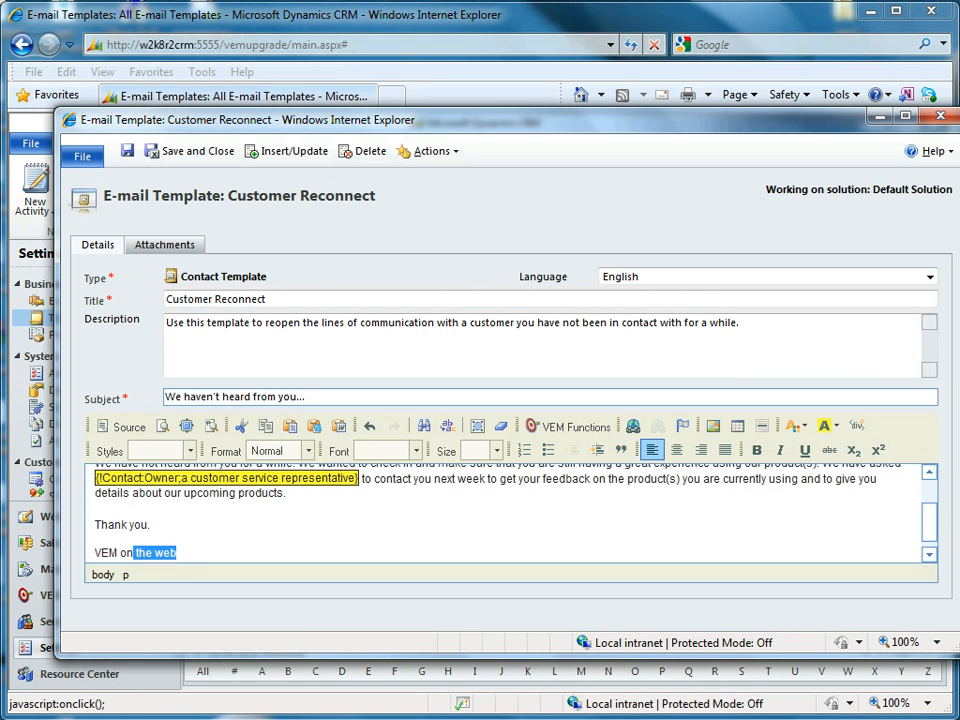
key(ctrl+shift+Left)
key(ctrl+shift+Left)
- Turn the selected 'VEM on the web' text into a tracked link to the VEM on the web record
click(568, 426)
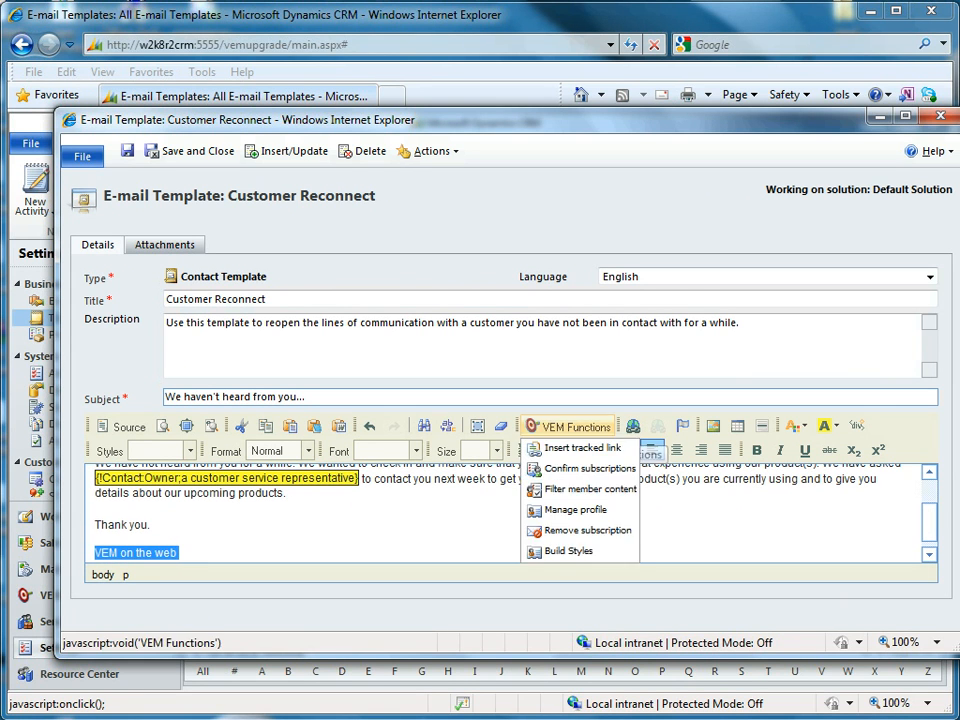
click(582, 447)
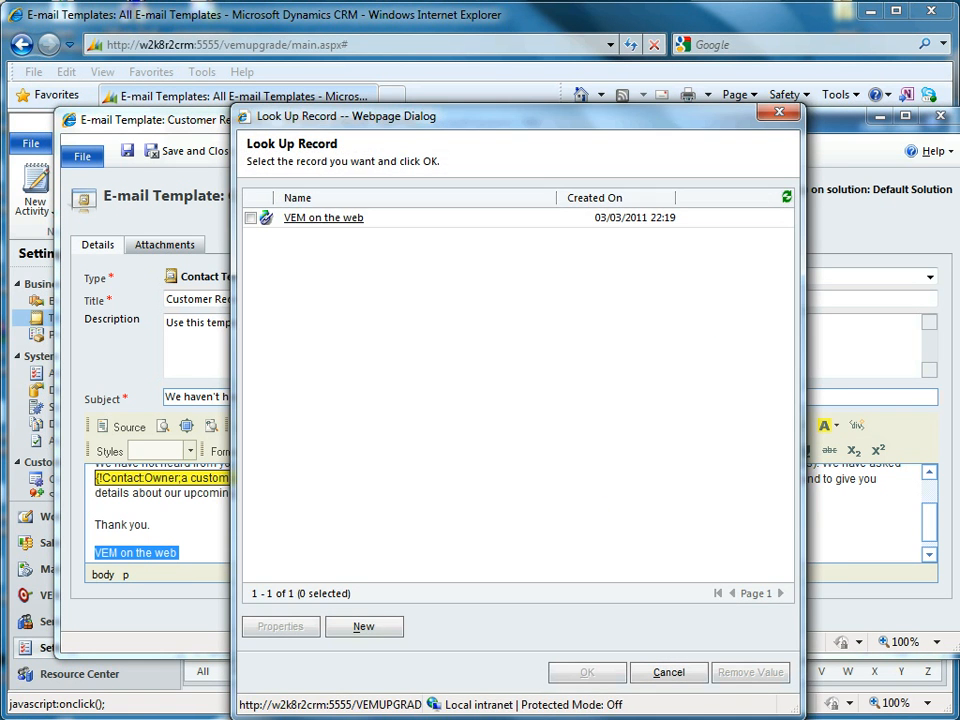
click(553, 671)
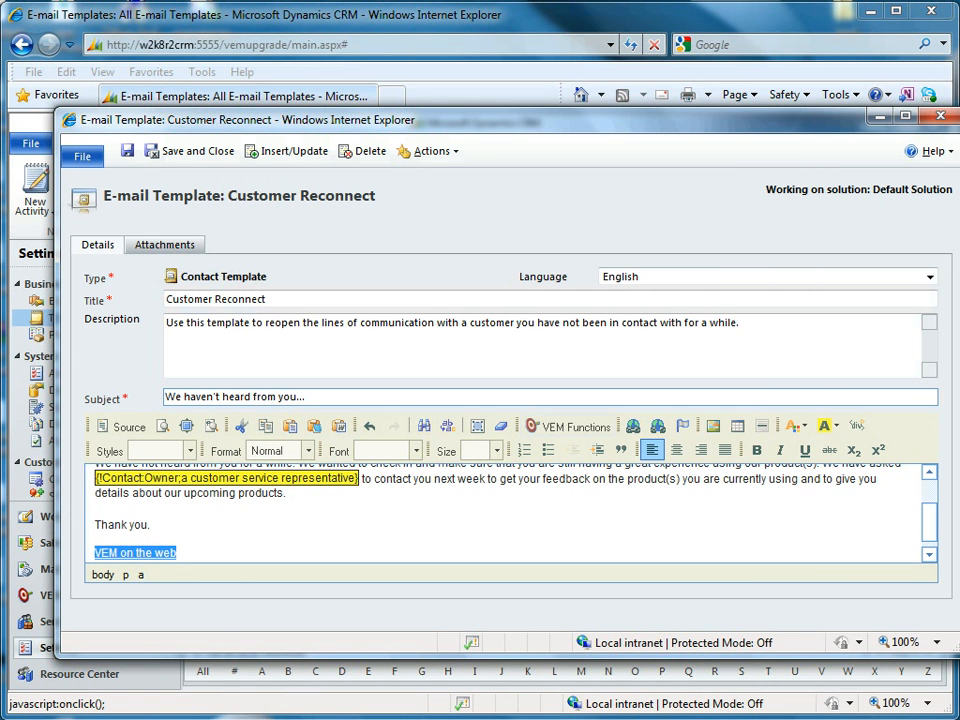
- Insert a Manage profile link using the Customer Reconnect template on a new line below
click(182, 553)
key(Return)
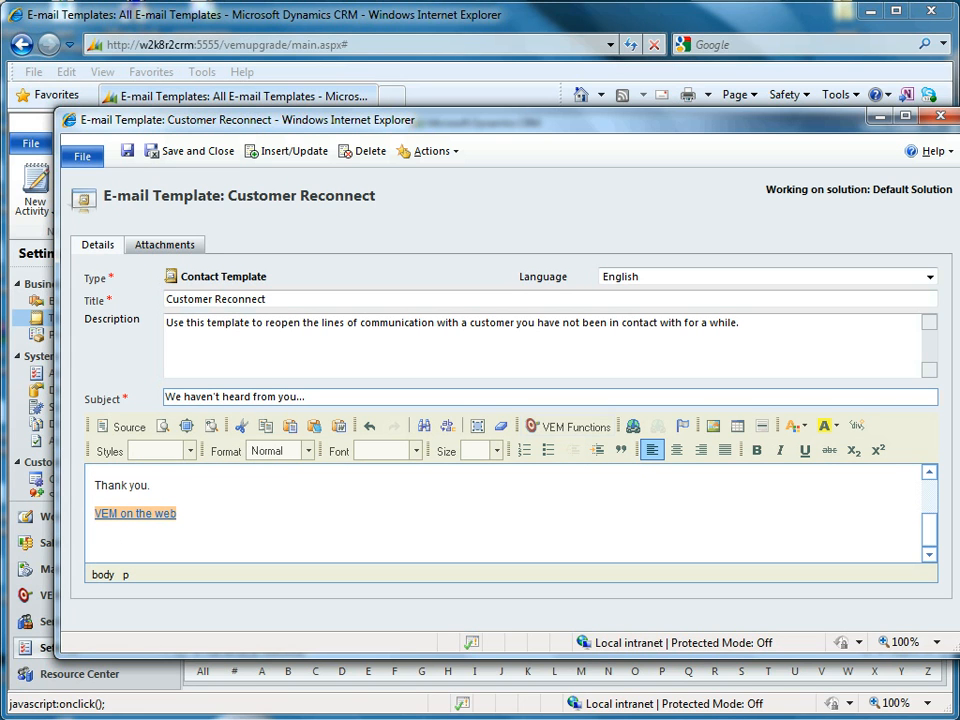
click(570, 426)
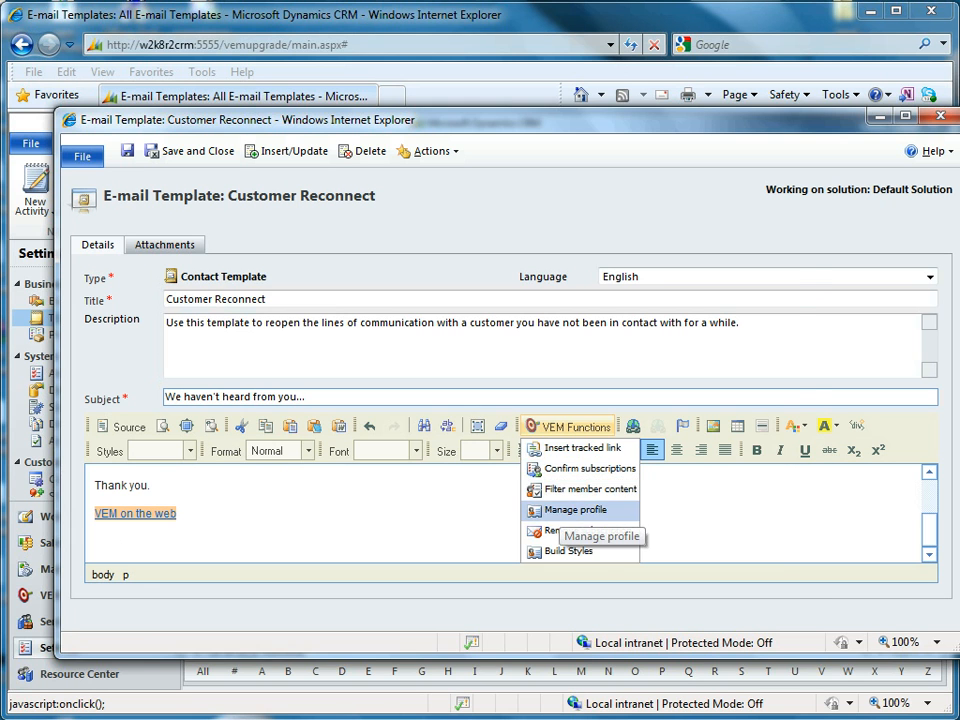
click(575, 510)
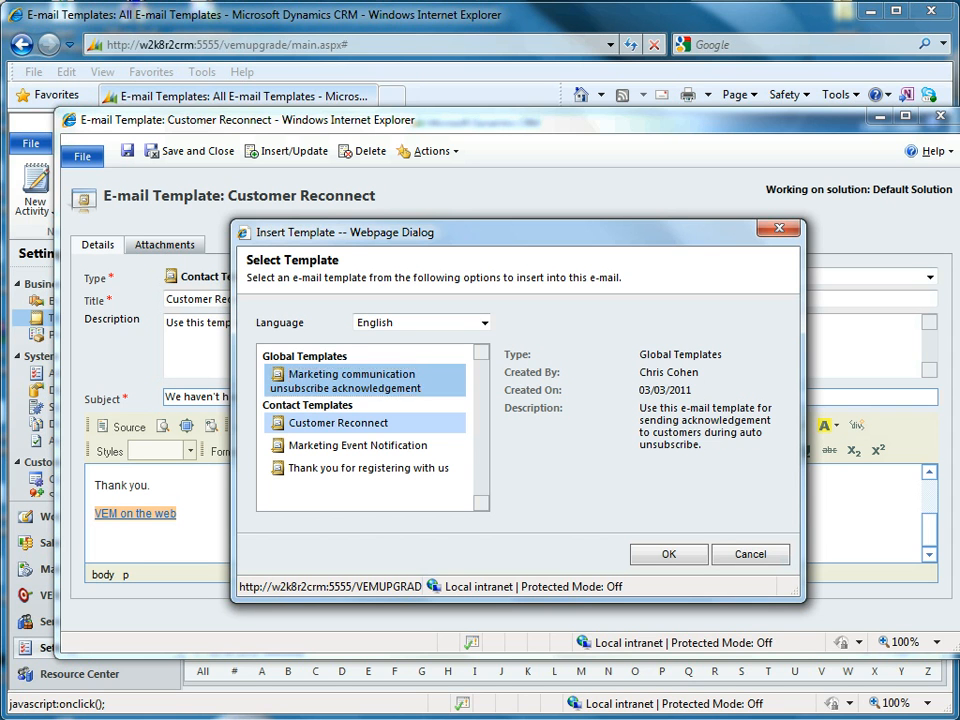
click(338, 423)
click(669, 554)
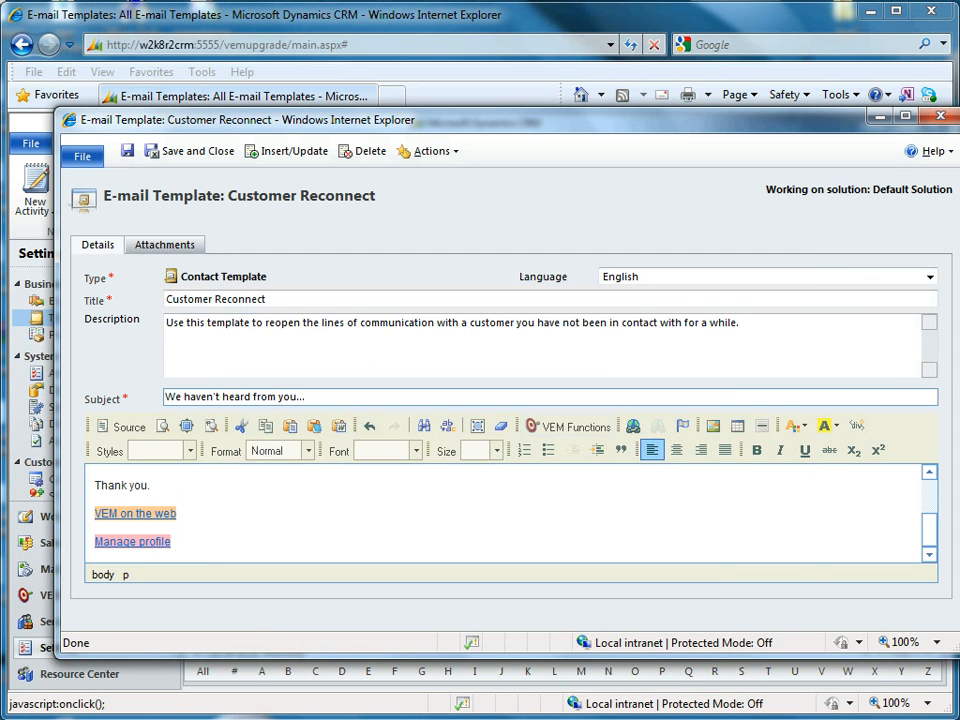
key(Return)
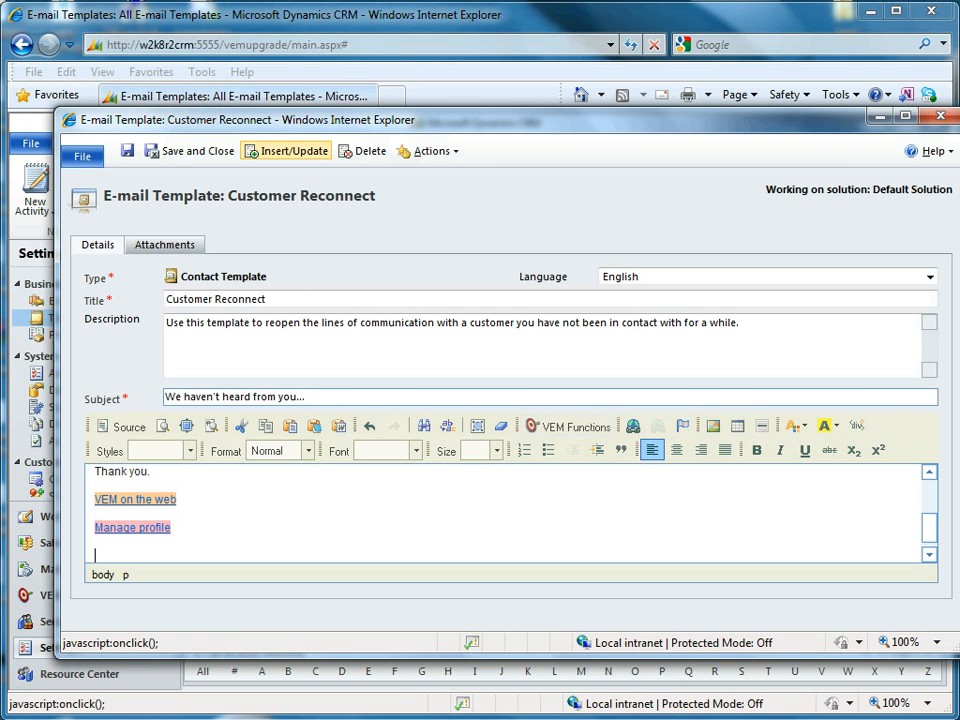
- Insert the Contact First Name data field below Manage profile
click(290, 151)
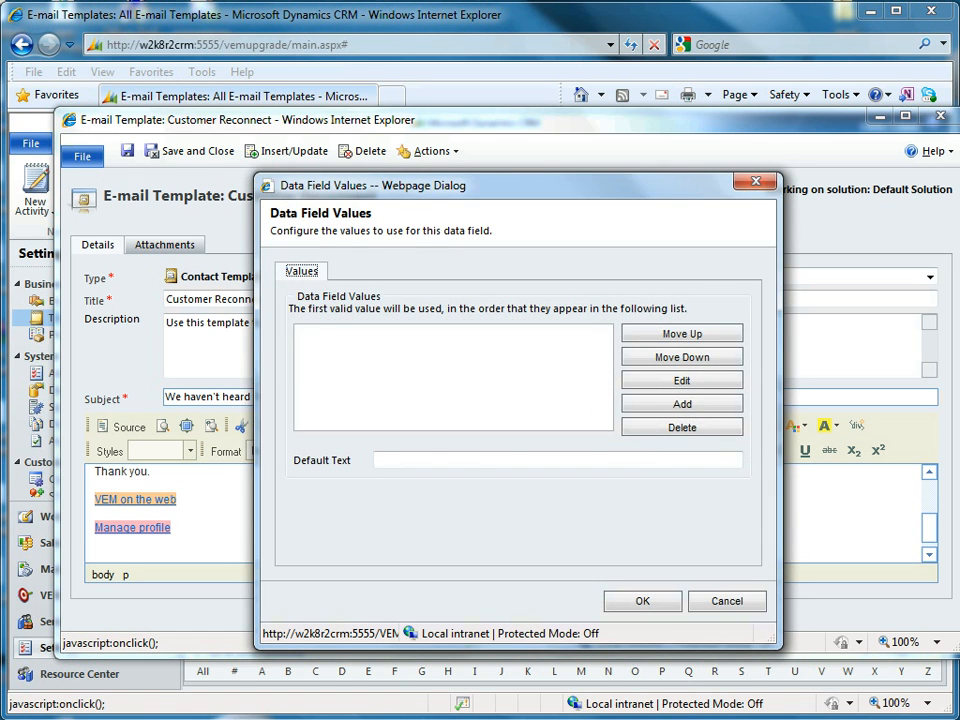
click(682, 404)
click(741, 431)
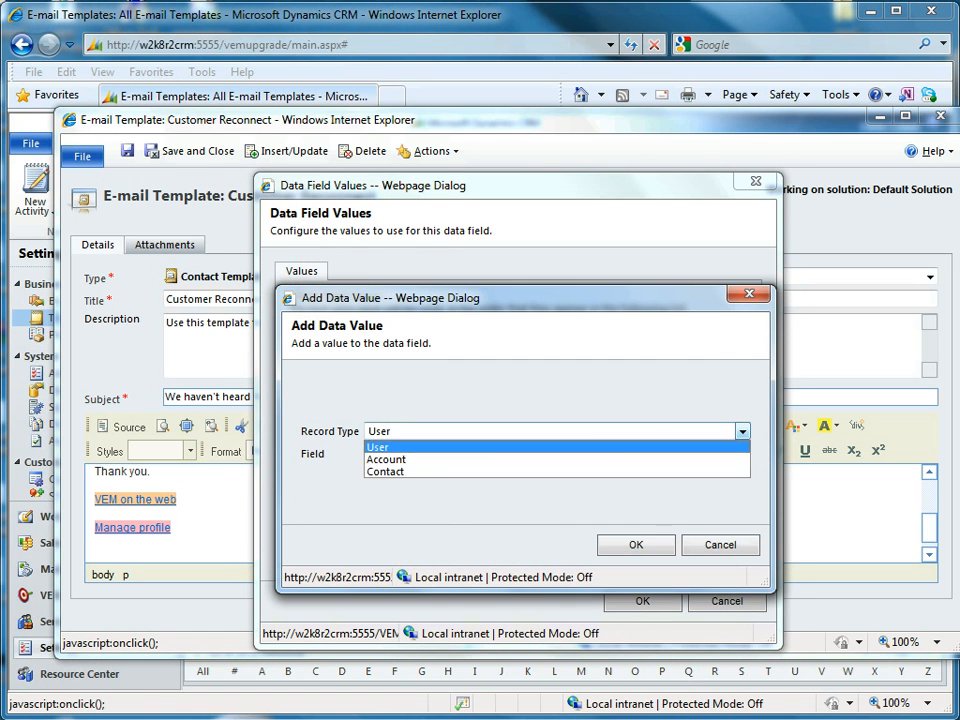
click(386, 471)
click(420, 453)
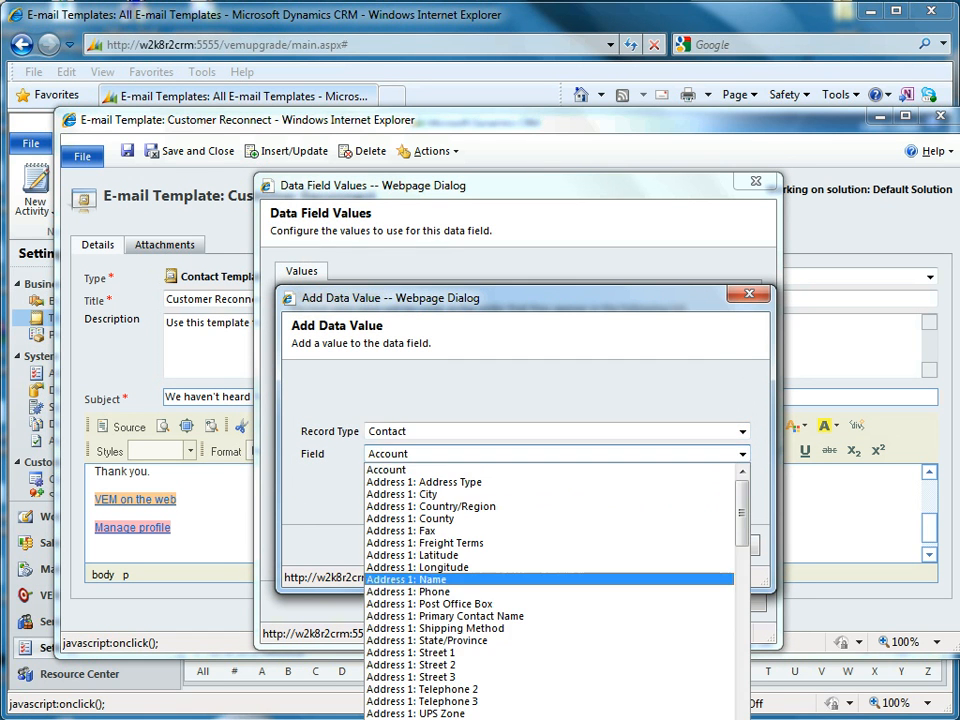
key(f)
scroll(456, 652, down, 5)
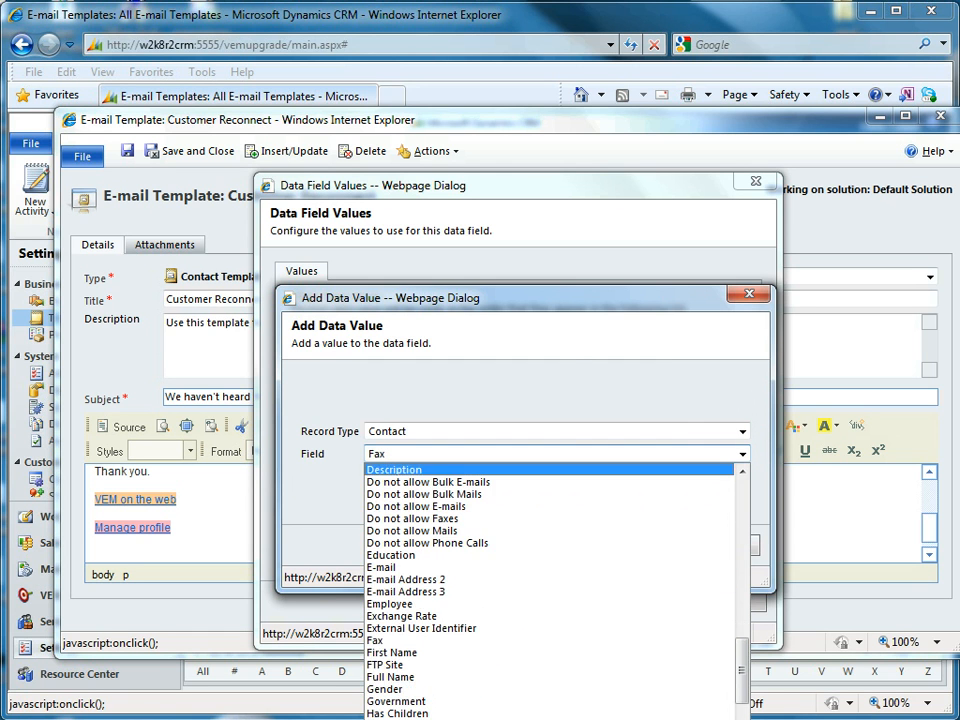
scroll(550, 590, up, 1)
scroll(420, 650, down, 1)
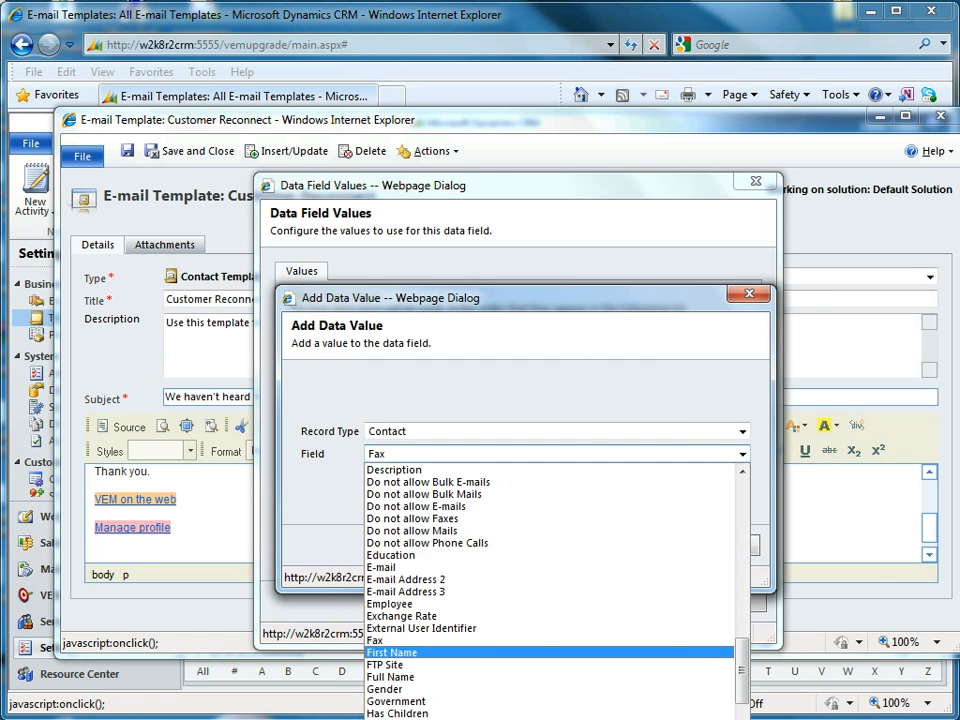
click(420, 656)
key(Return)
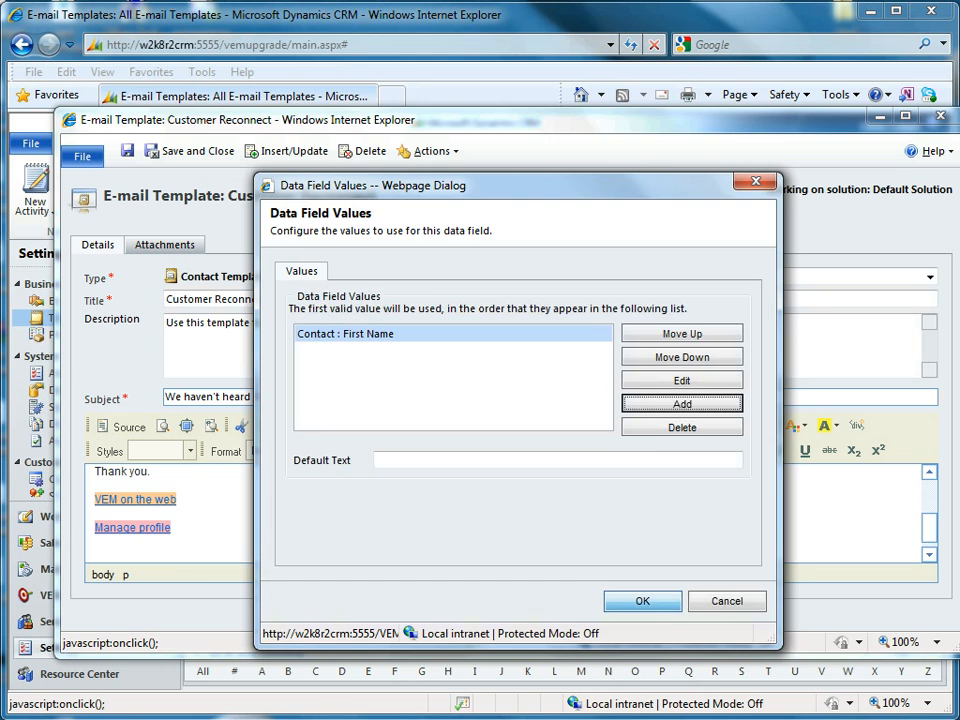
key(Return)
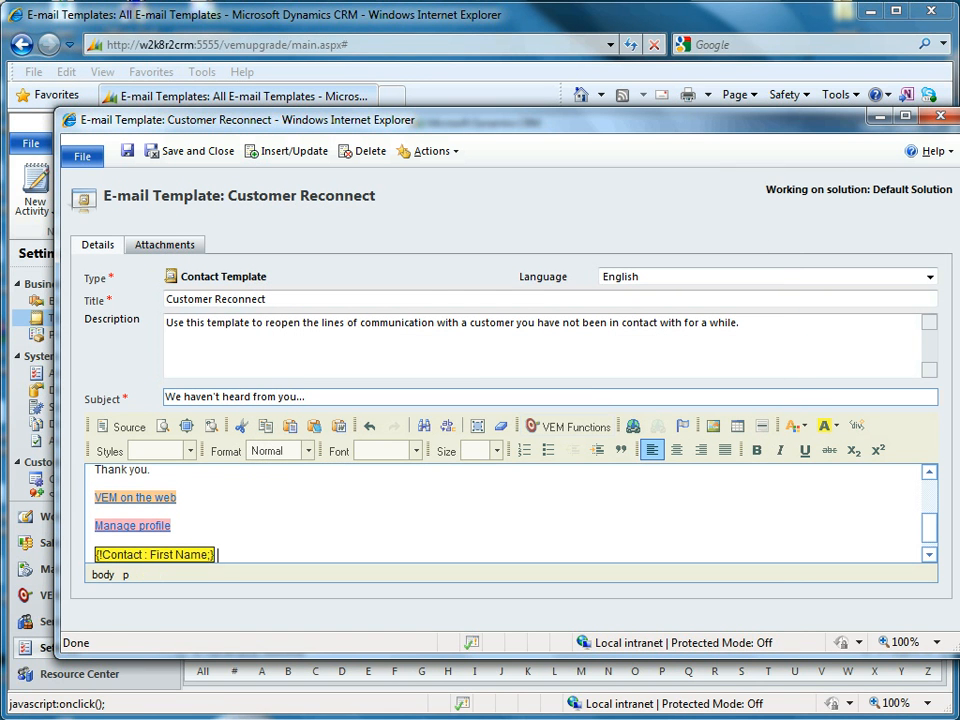
key(Return)
- Insert the Contact Last Name data field on the next line
click(568, 427)
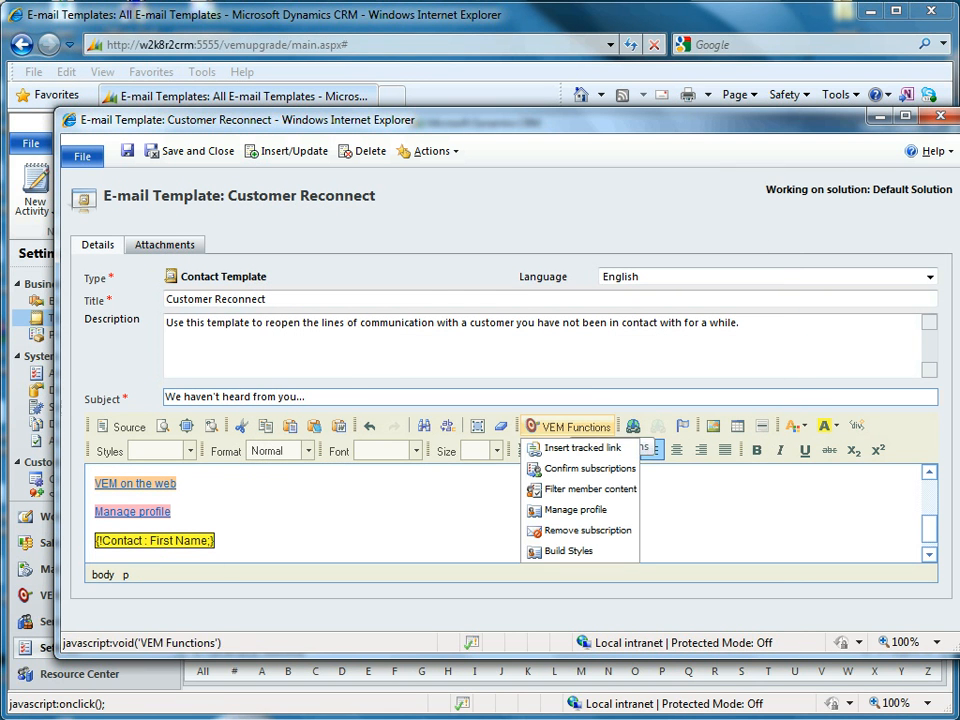
click(288, 151)
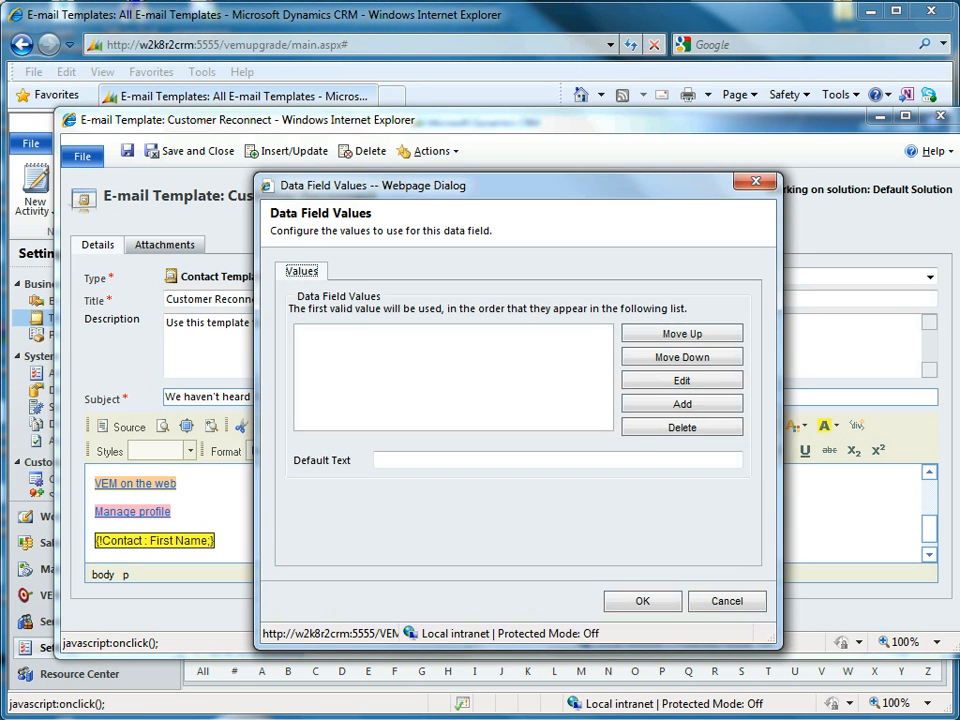
click(682, 404)
click(742, 432)
click(385, 471)
click(742, 454)
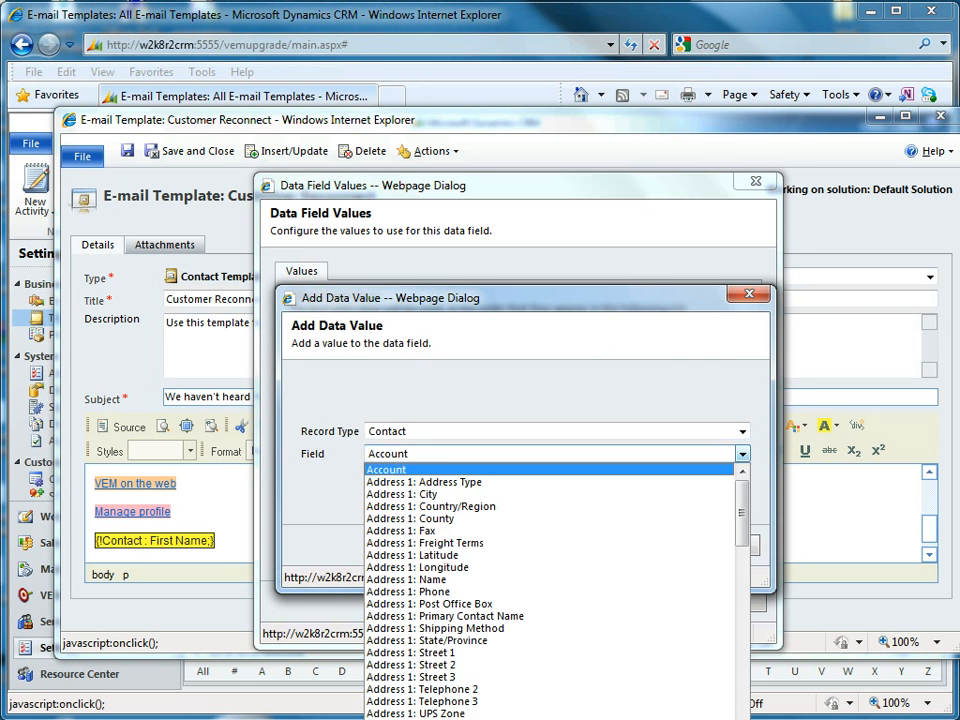
key(l)
scroll(550, 590, down, 2)
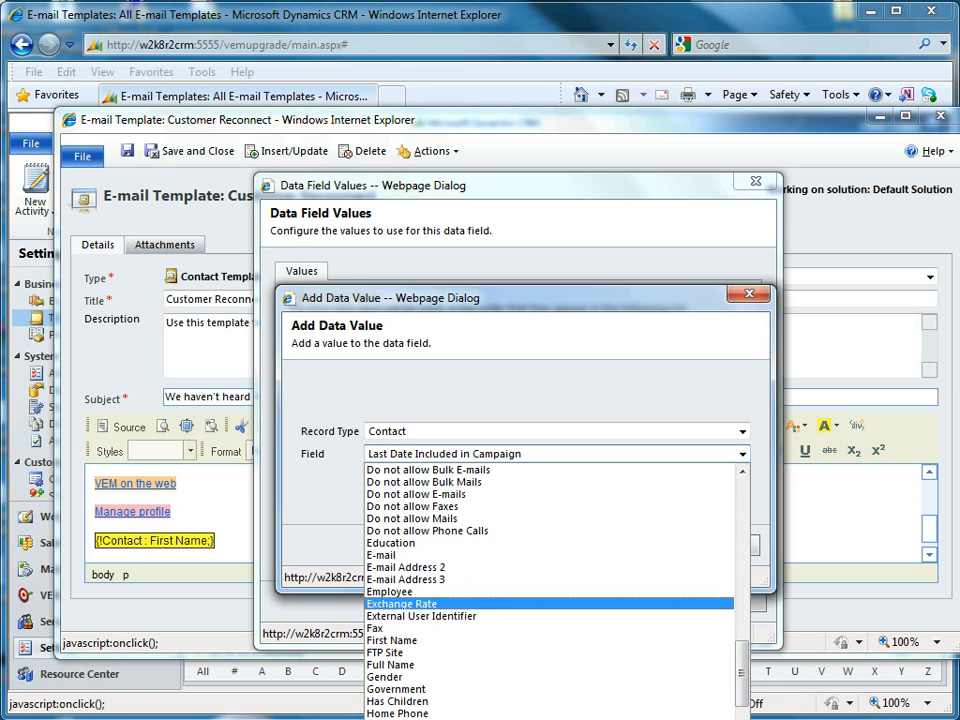
click(450, 719)
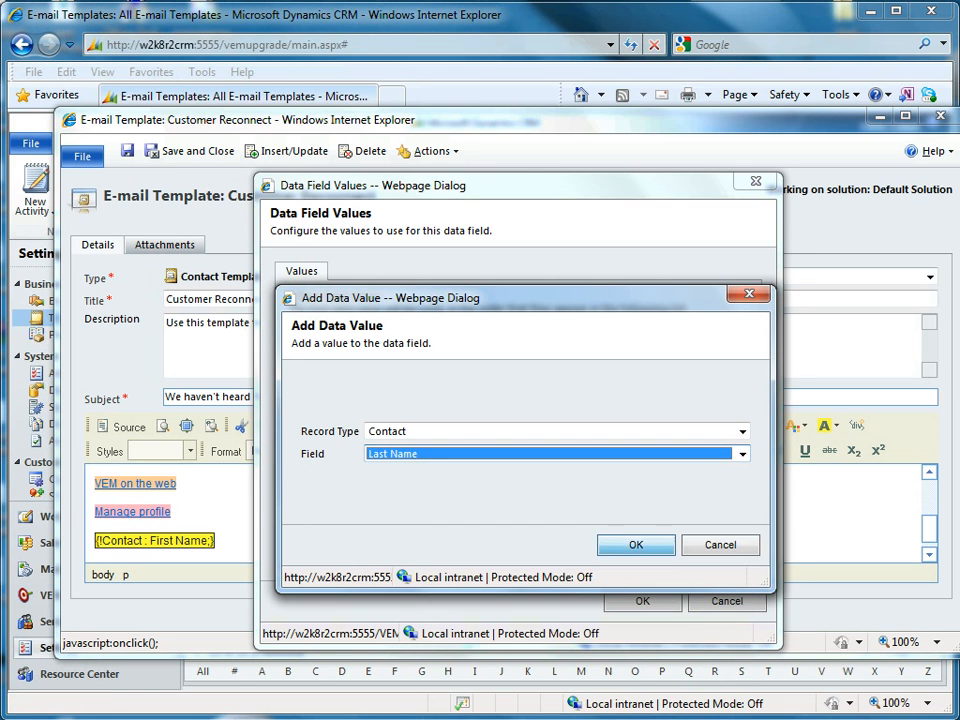
click(636, 545)
click(642, 601)
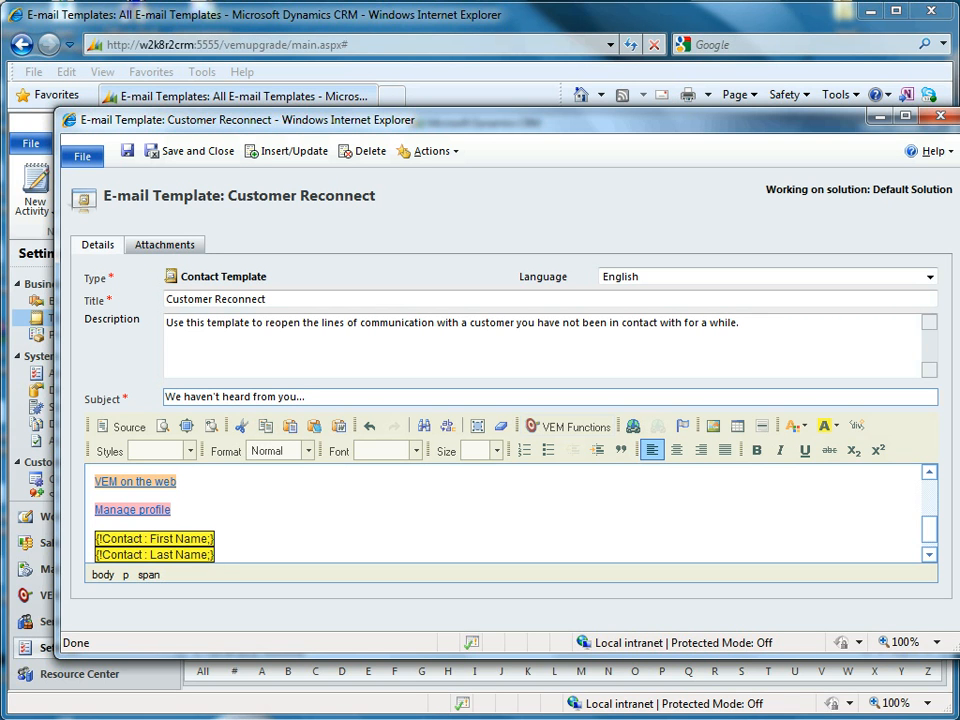
key(Return)
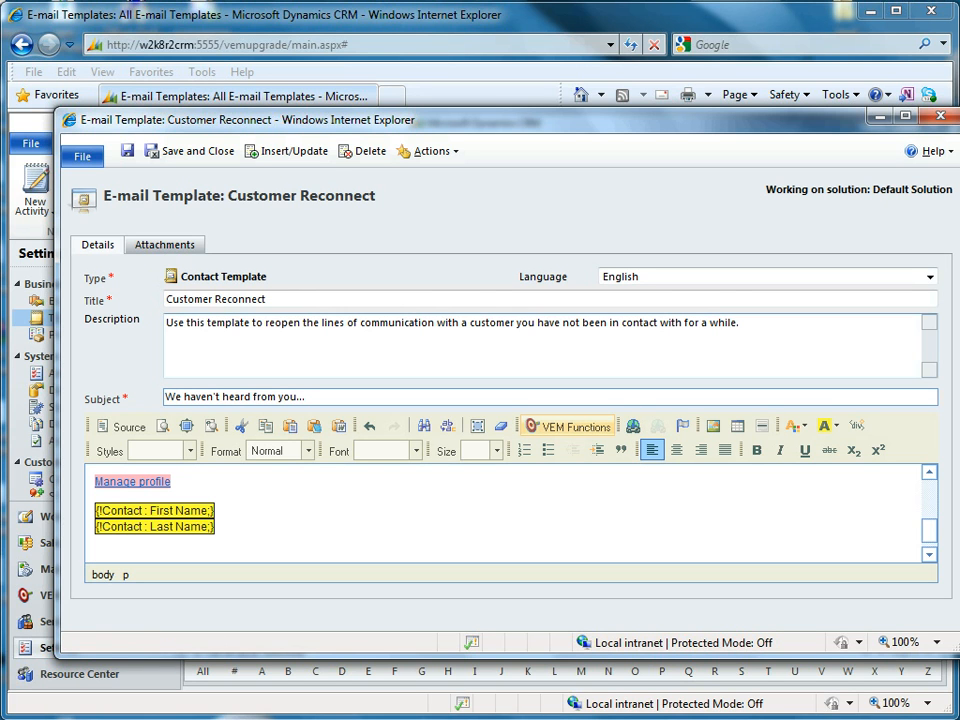
- Insert a Confirm subscriptions link covering Subs Title 1, 2 and 3 with the follow-up template
click(568, 427)
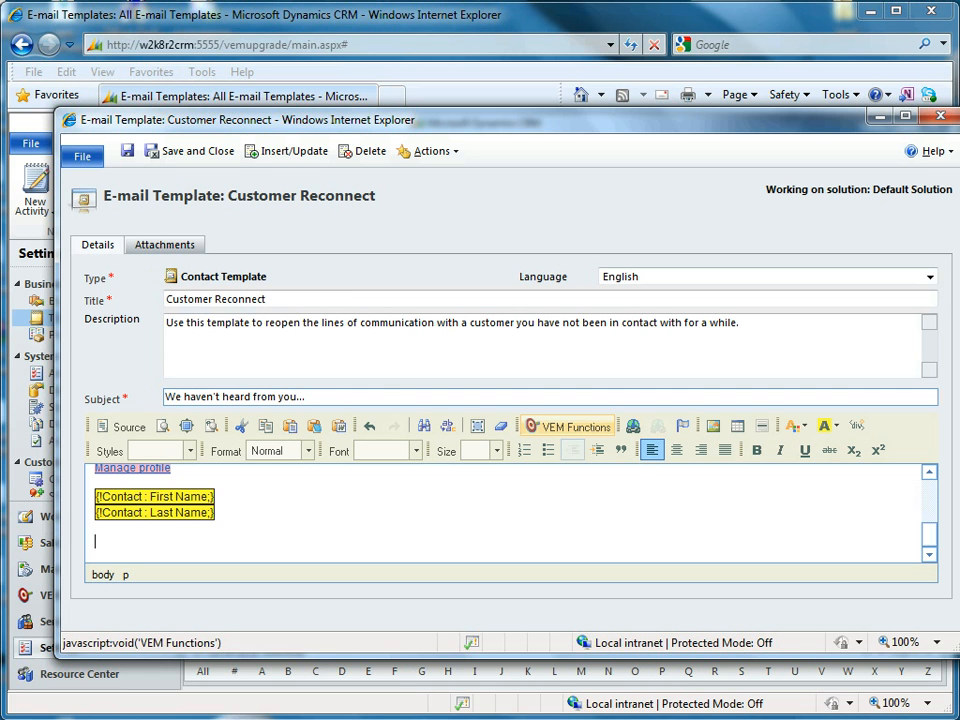
click(568, 427)
click(590, 468)
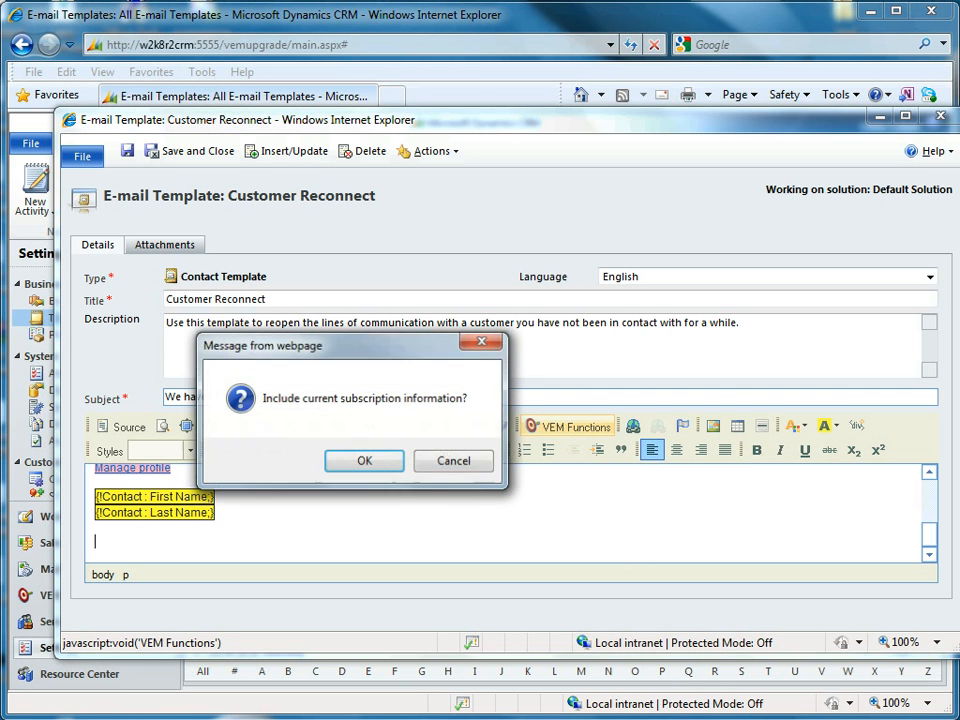
key(Return)
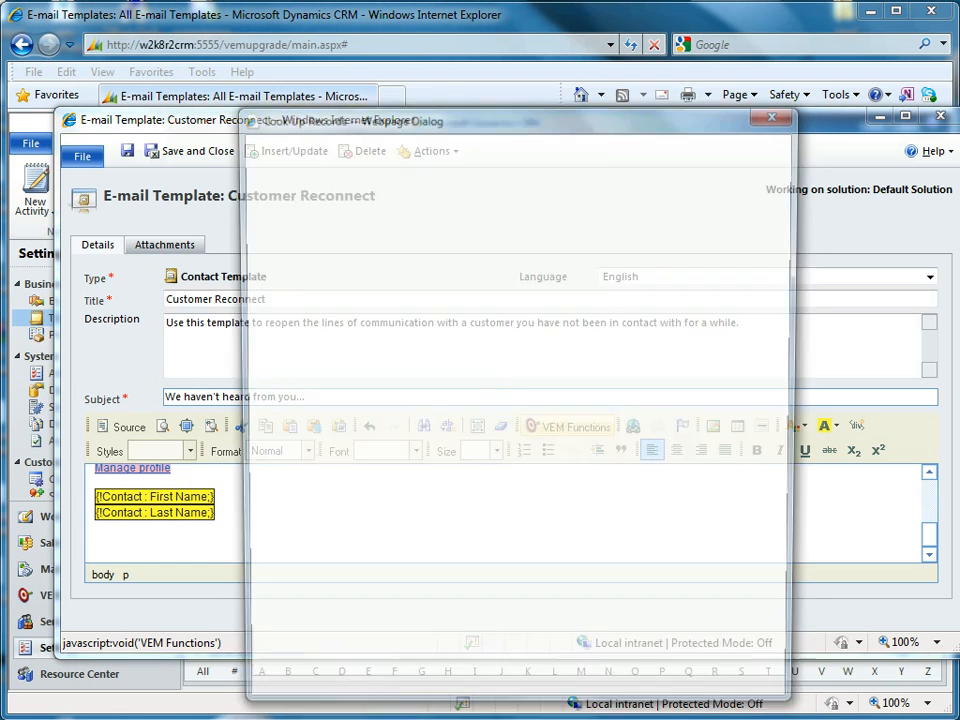
click(251, 323)
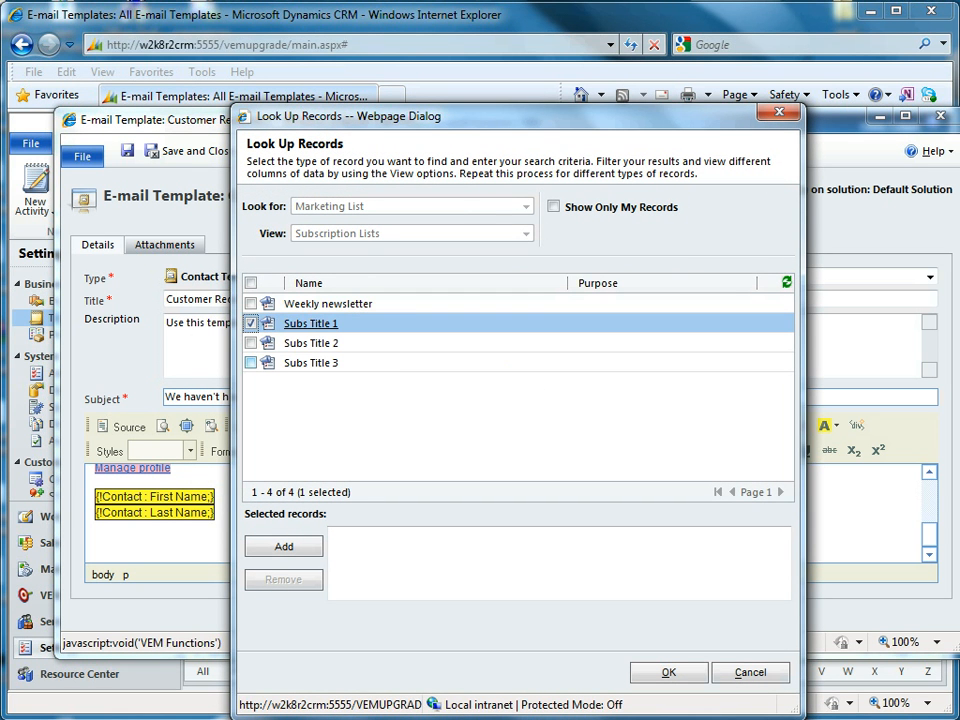
shift+click(251, 363)
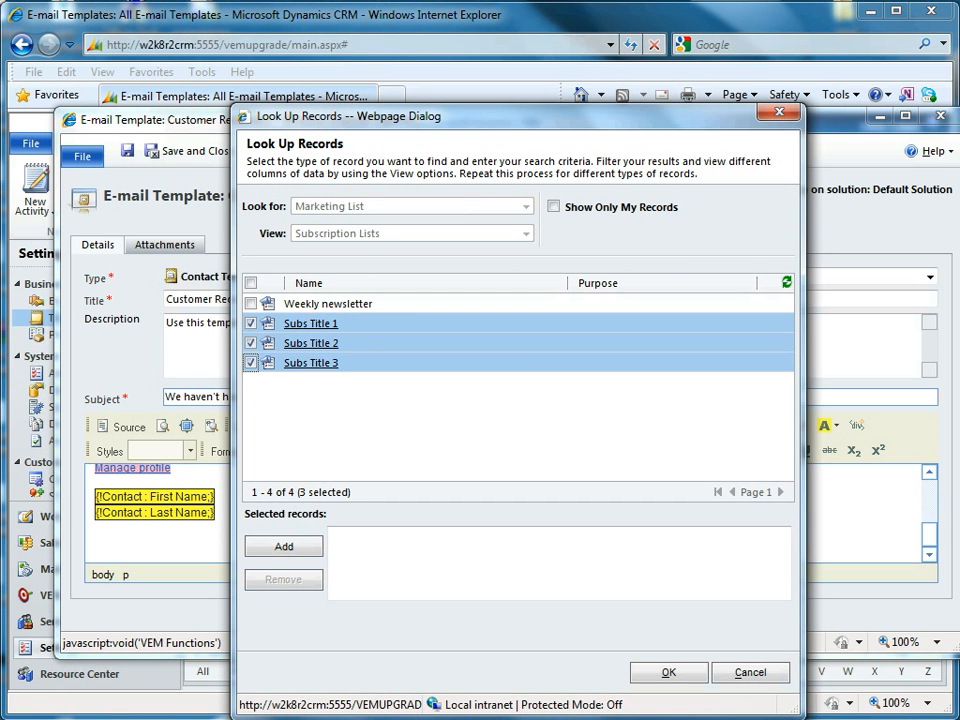
click(284, 546)
click(668, 672)
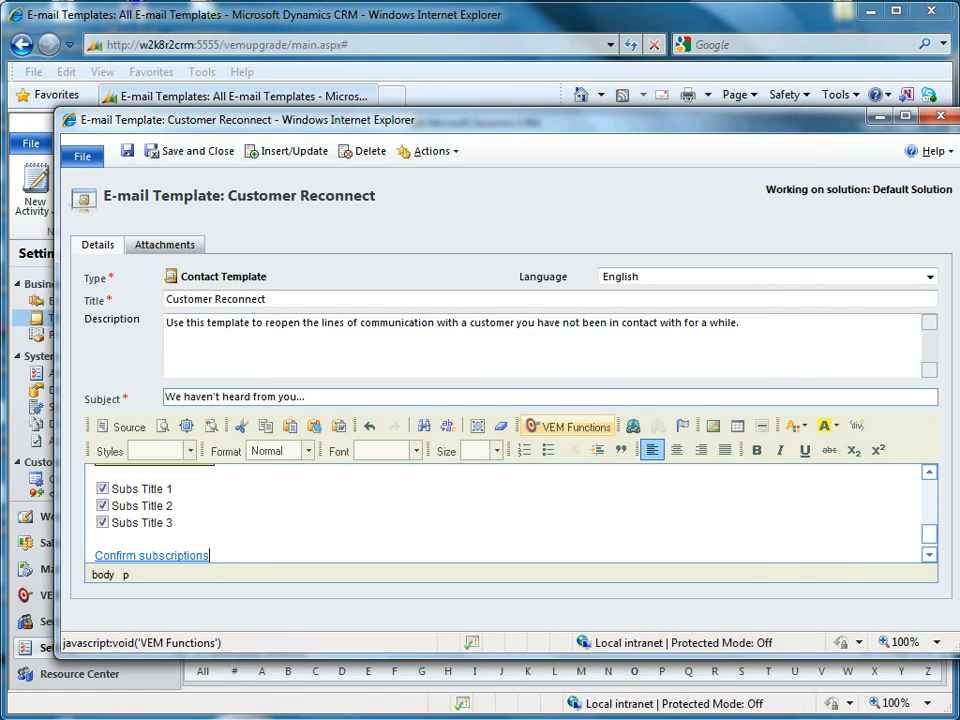
click(333, 343)
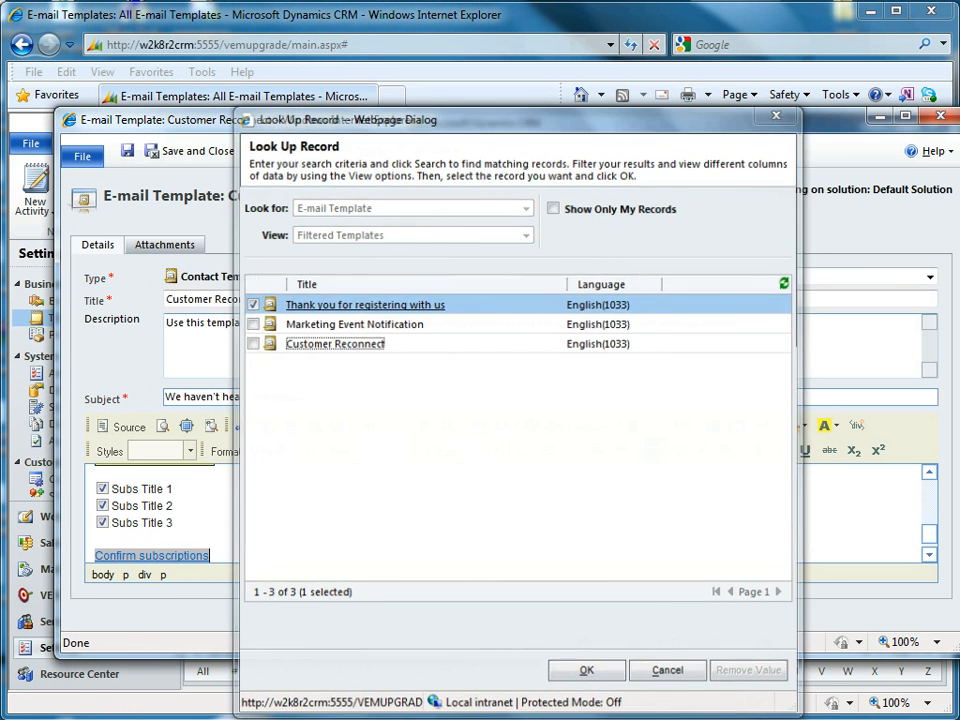
- Add a '{0}' line below the link and save and close the template
key(Return)
key(Return)
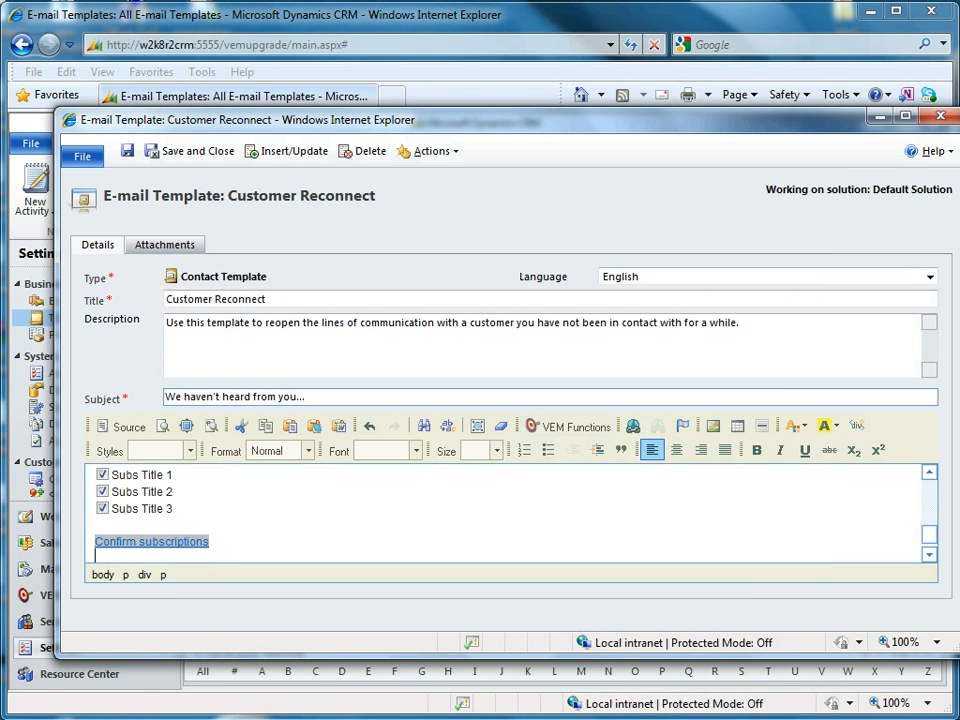
text({0})
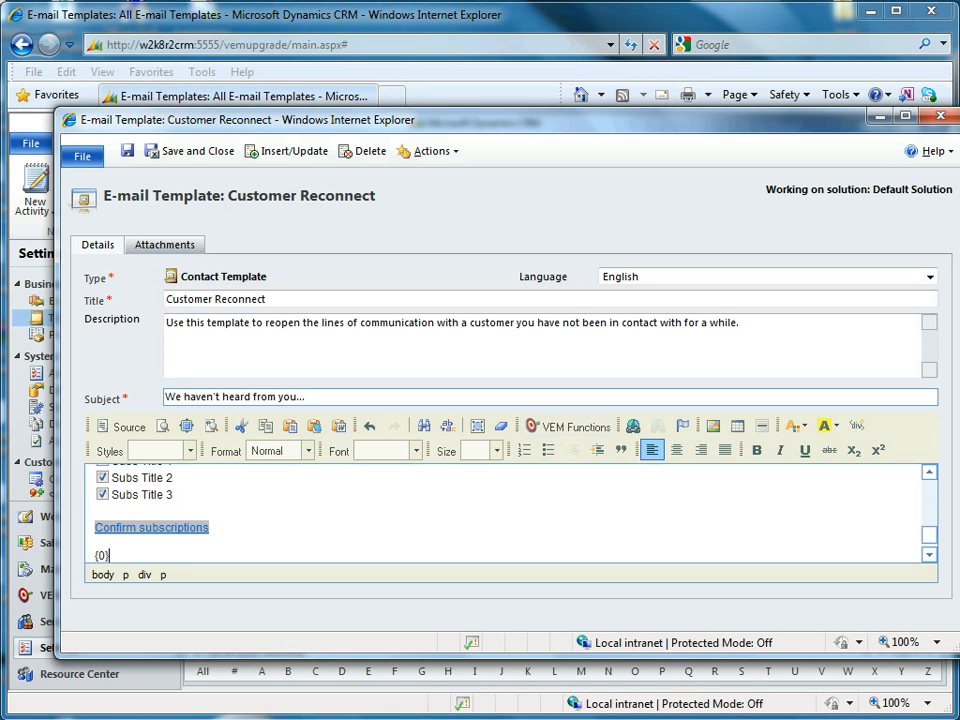
key(Return)
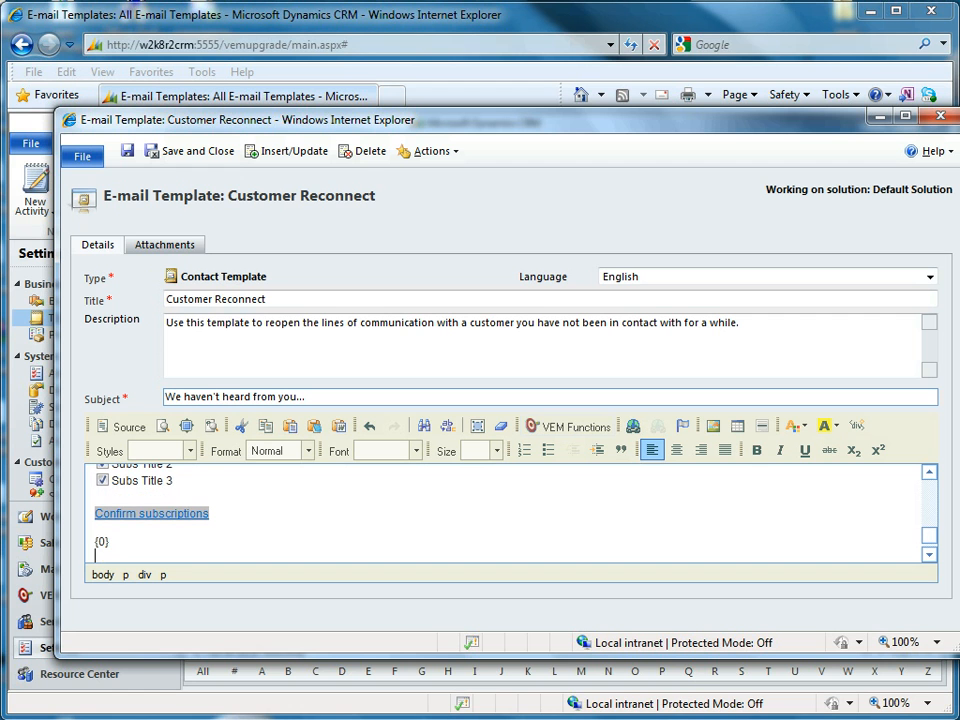
click(190, 150)
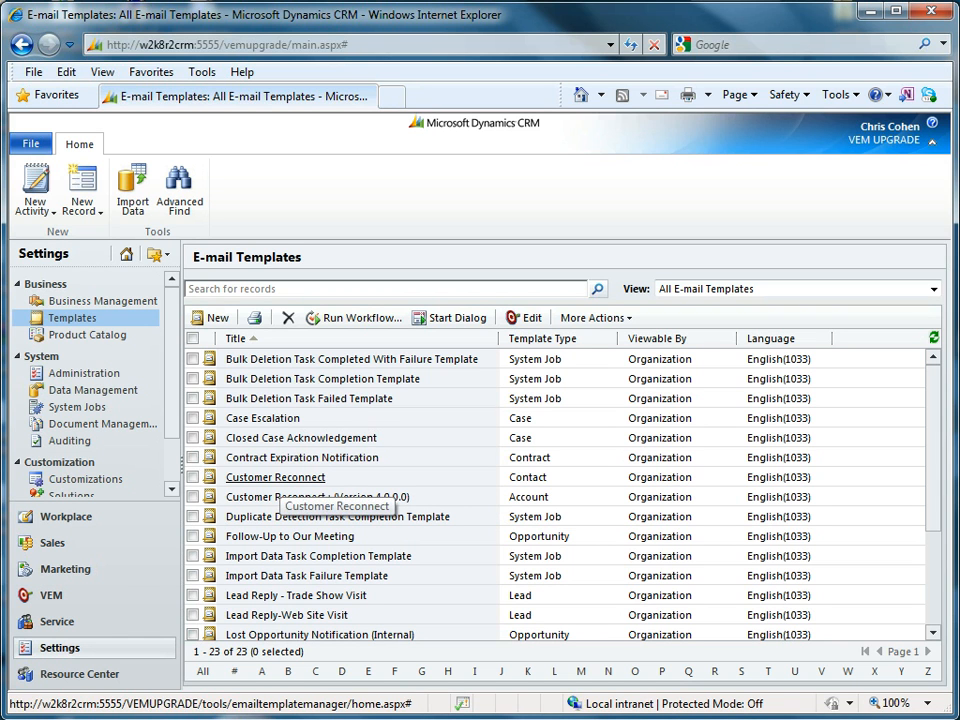
- Select the only contact in Marketing > Contacts and bring up the Quick Campaign options
scroll(85, 380, down, 3)
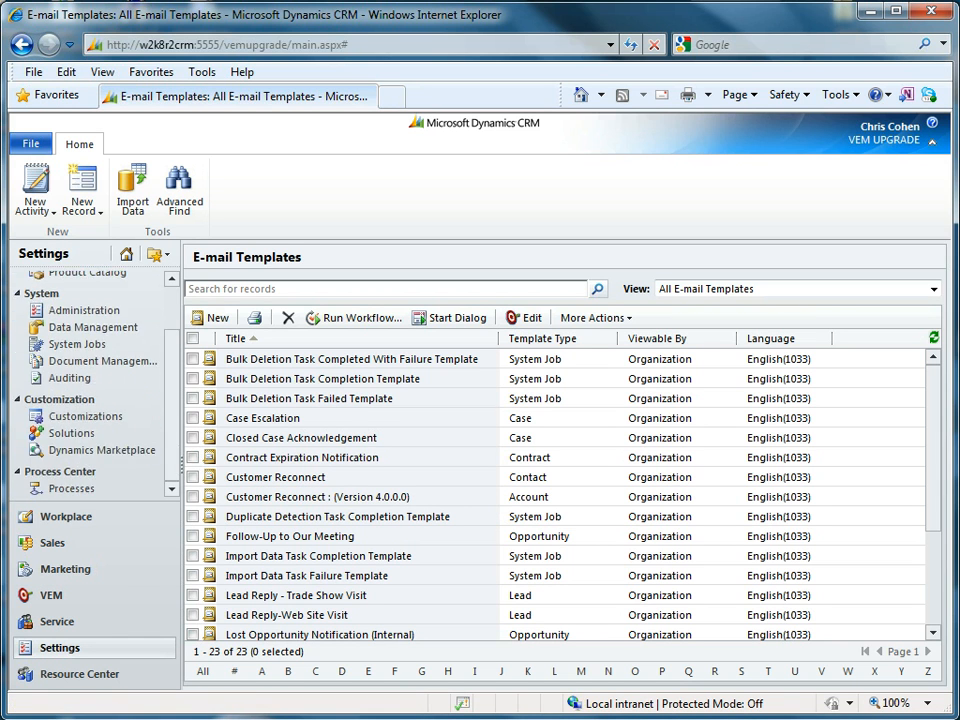
click(65, 569)
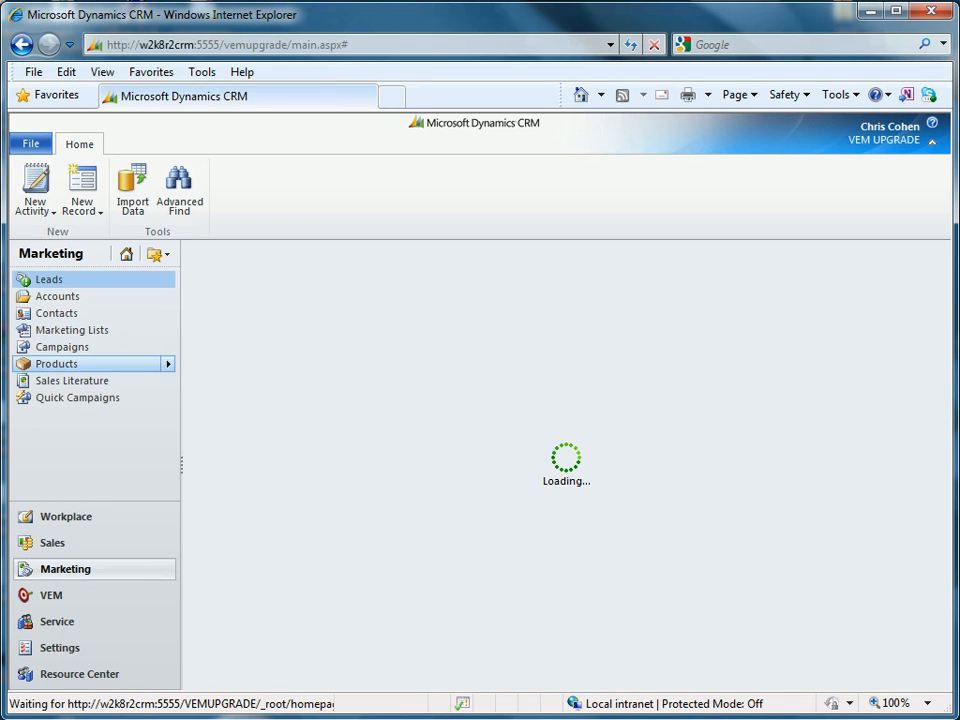
click(60, 313)
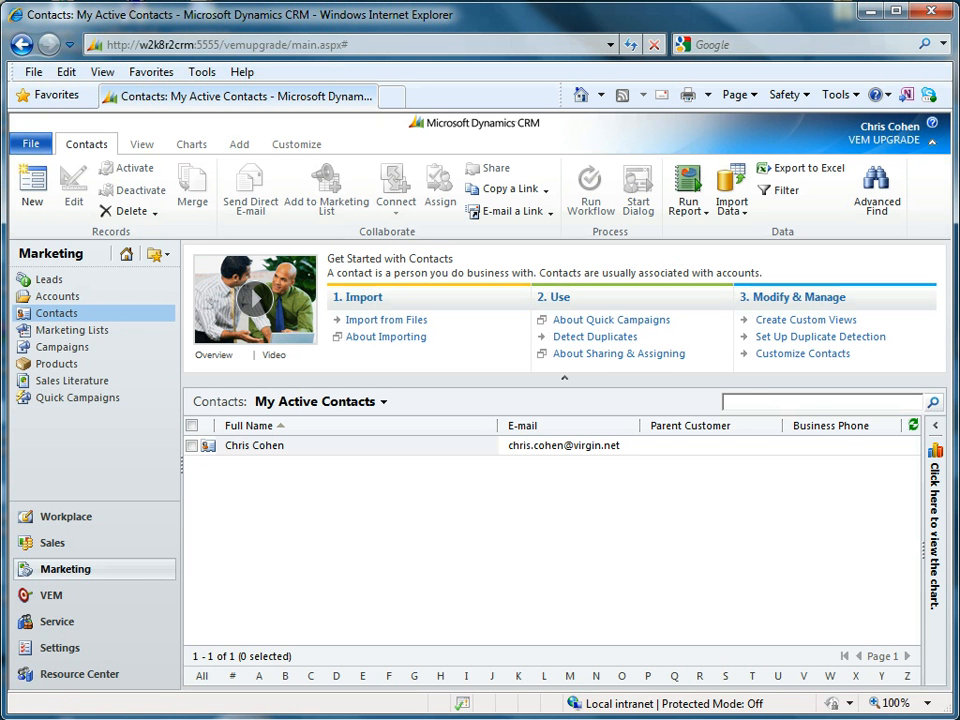
click(350, 447)
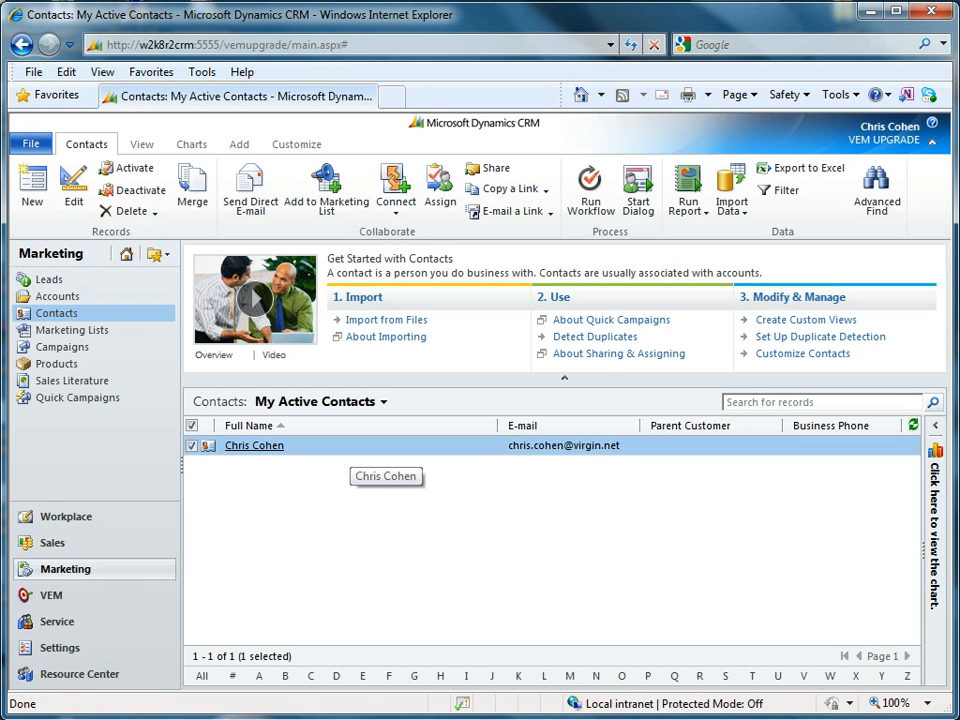
click(239, 144)
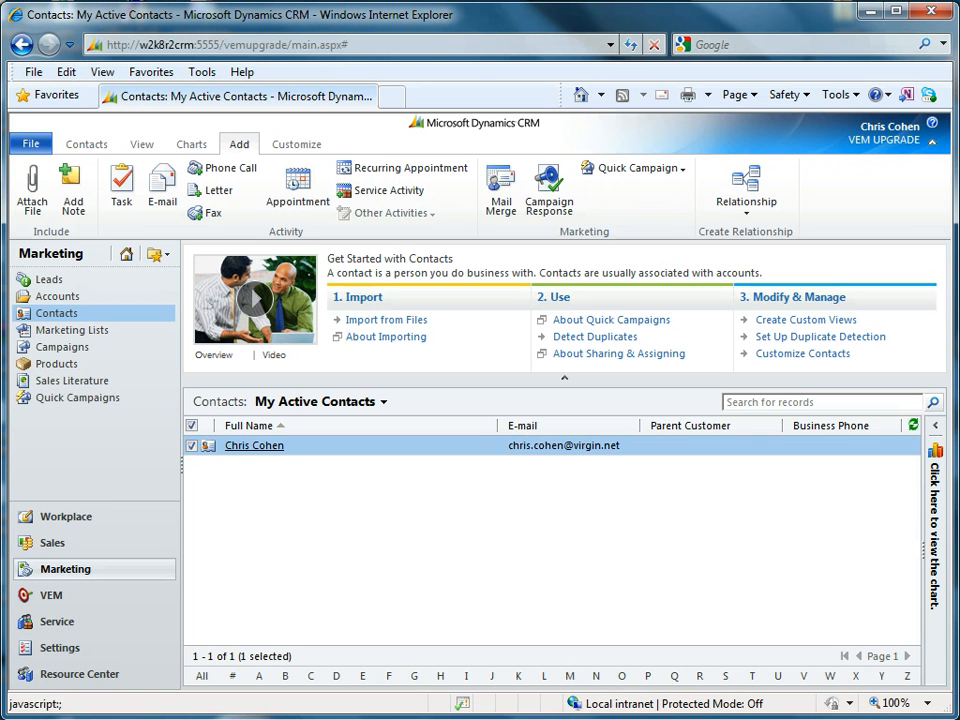
click(636, 168)
- Start a quick campaign named 'test' as an e-mail activity marked sent and closed
click(654, 189)
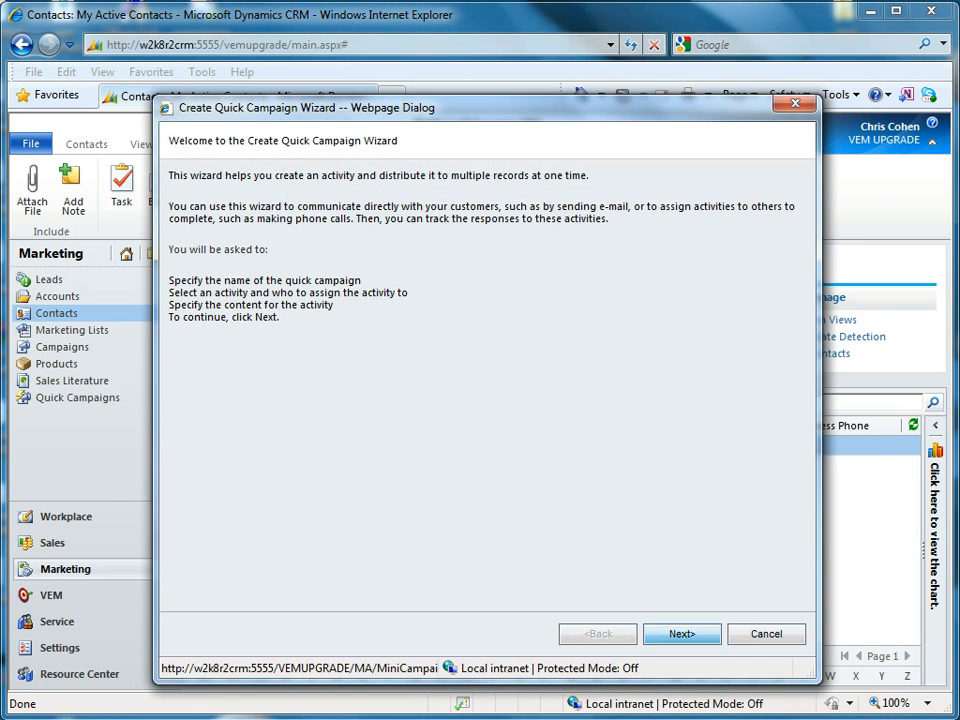
click(682, 634)
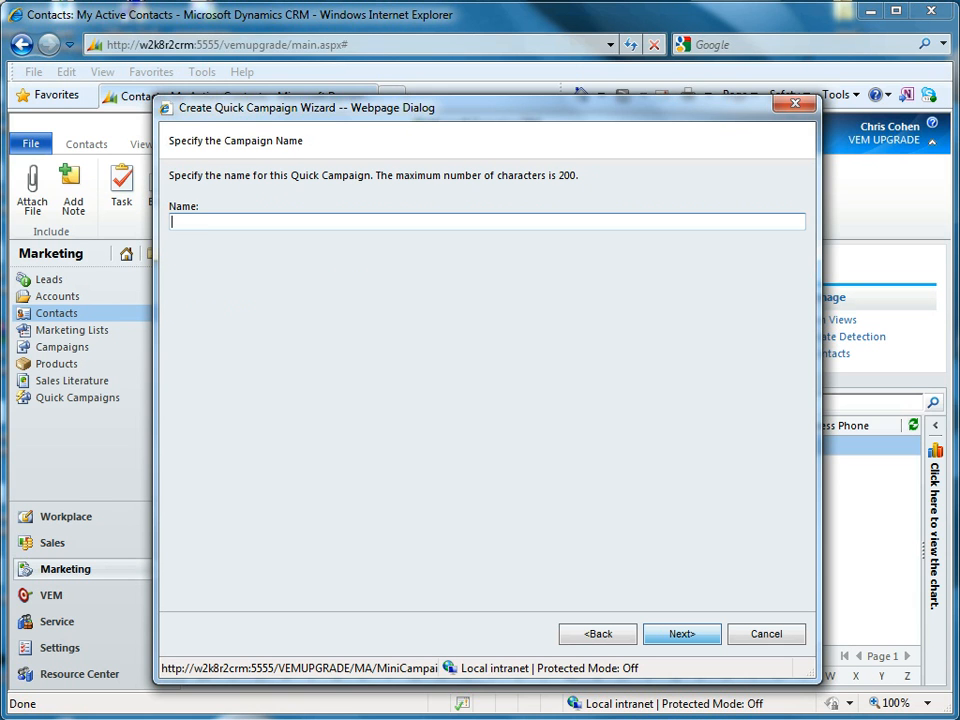
text(test)
key(Return)
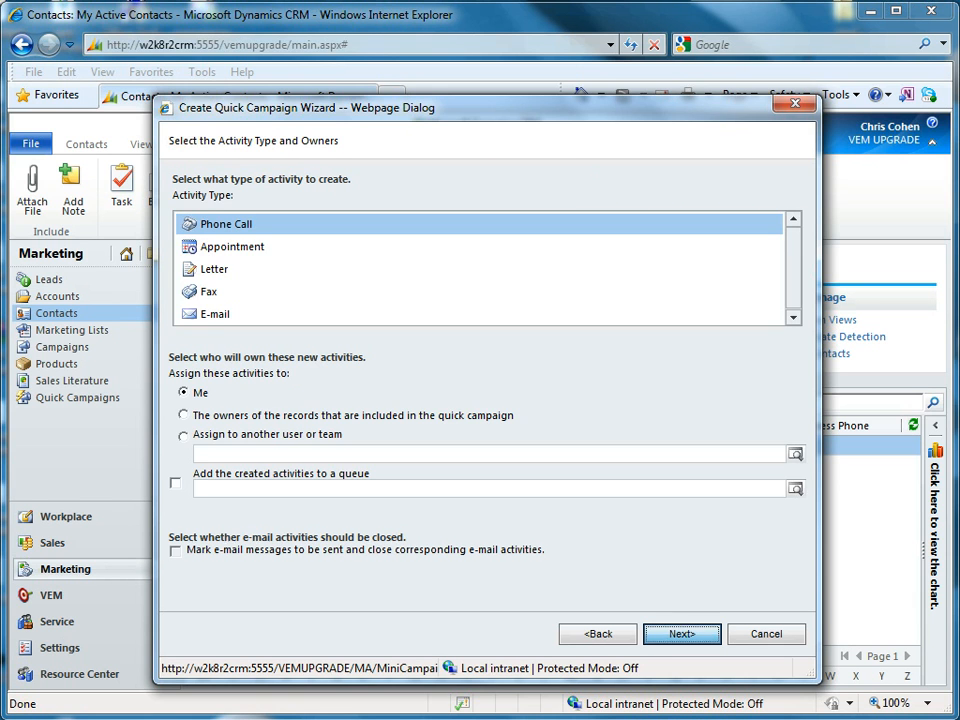
click(216, 314)
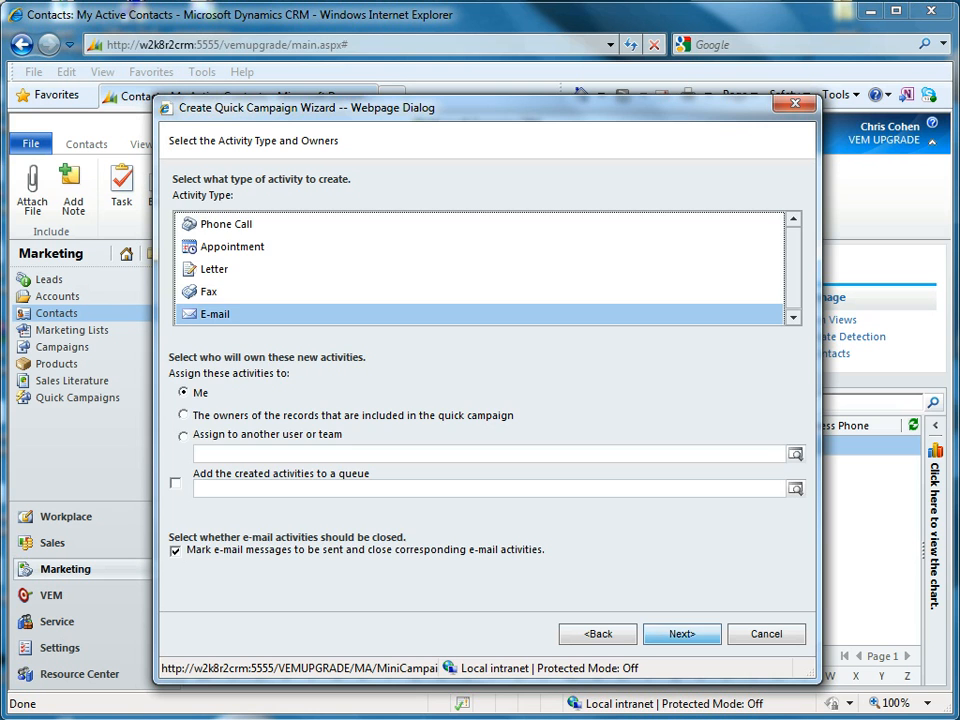
click(682, 634)
- Base the campaign e-mail on the Customer Reconnect template and create the campaign
click(176, 203)
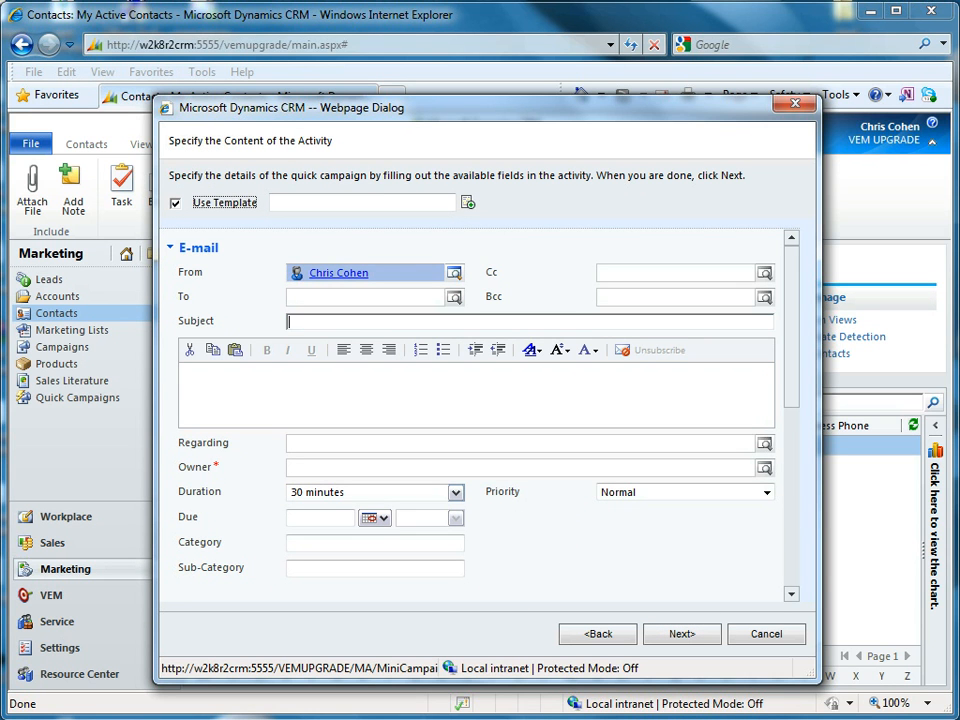
click(467, 202)
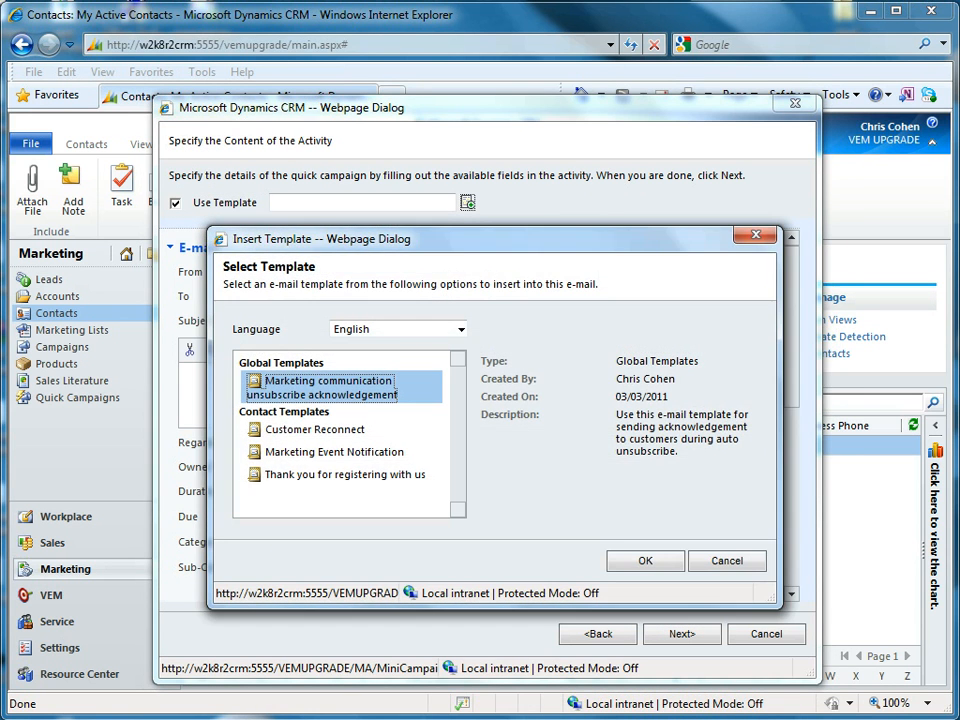
click(315, 429)
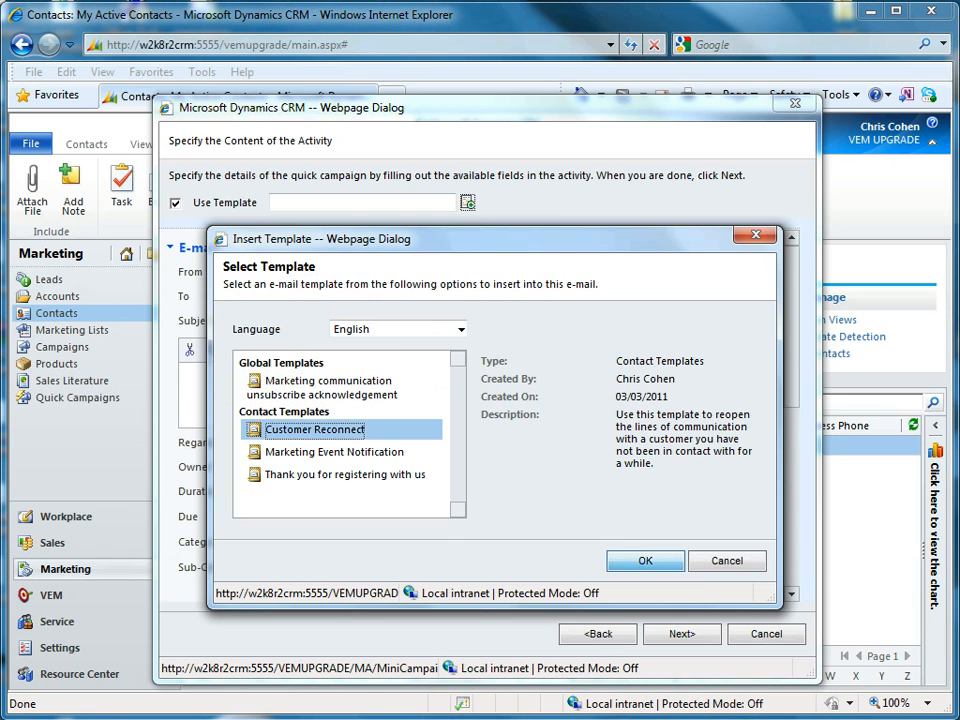
click(645, 560)
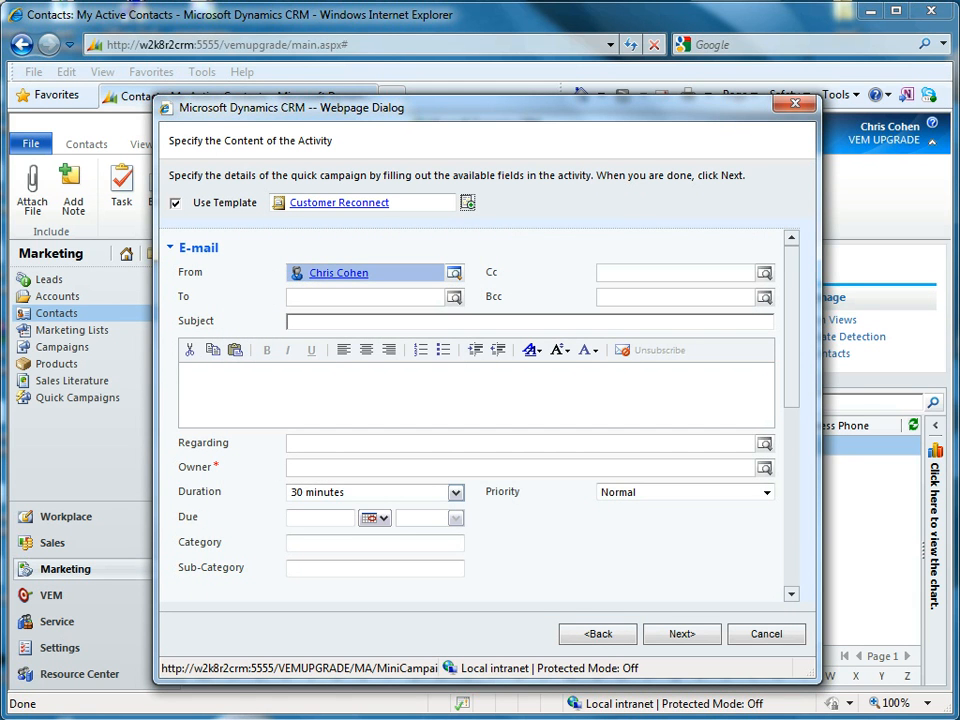
click(682, 634)
click(682, 634)
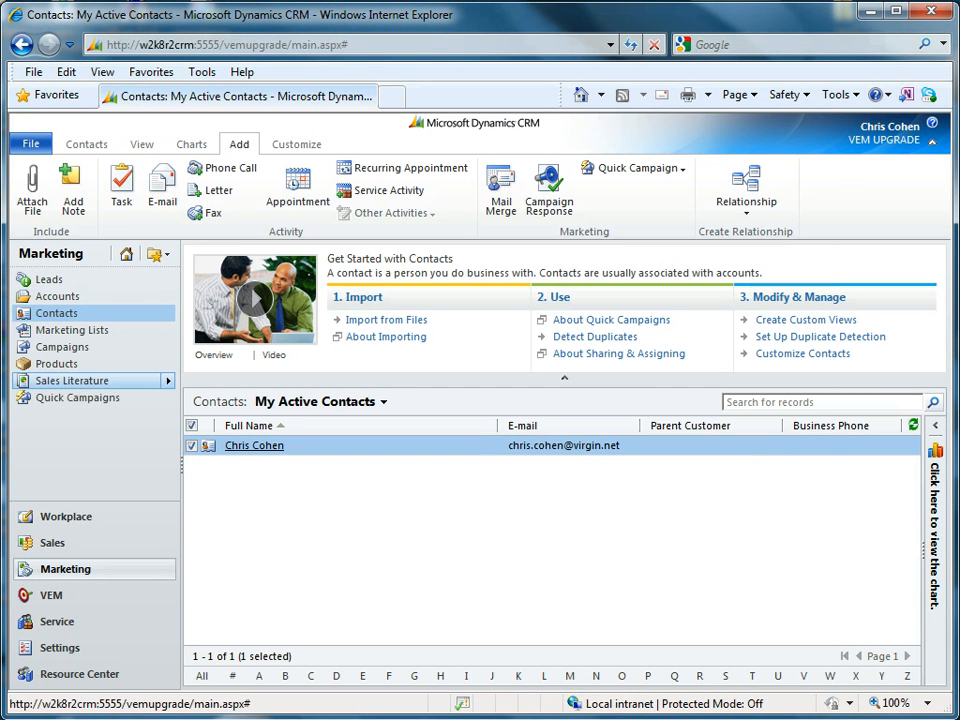
- Refresh the Quick Campaigns list and open the 'test' campaign record
click(78, 399)
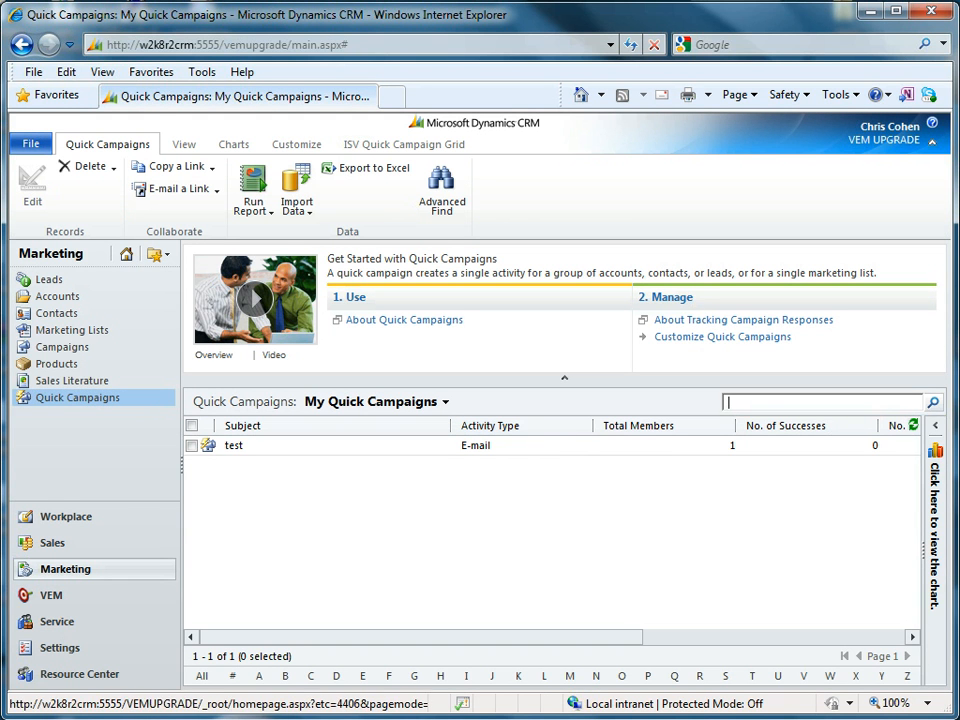
click(913, 425)
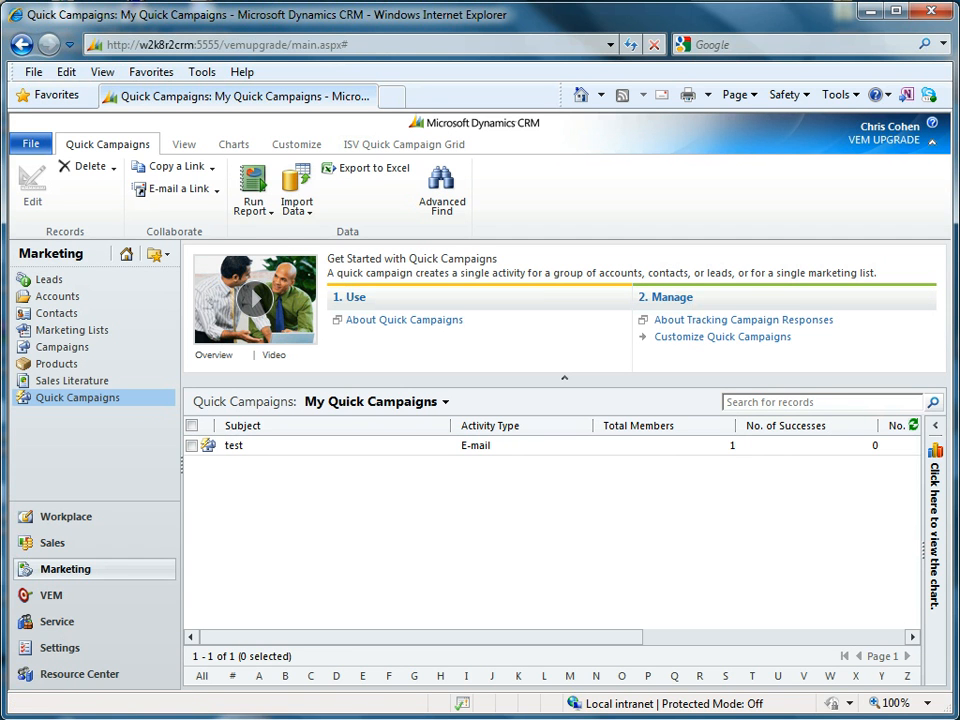
click(234, 446)
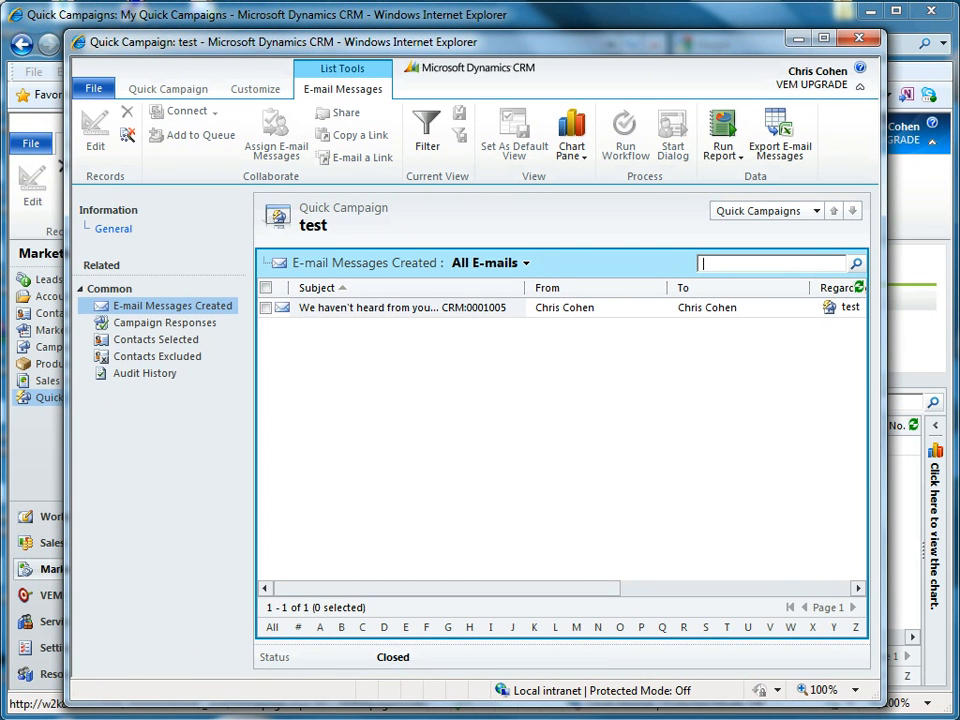
- Open the campaign's closed e-mail, read through its body and follow the 'VEM on the web' link
click(402, 308)
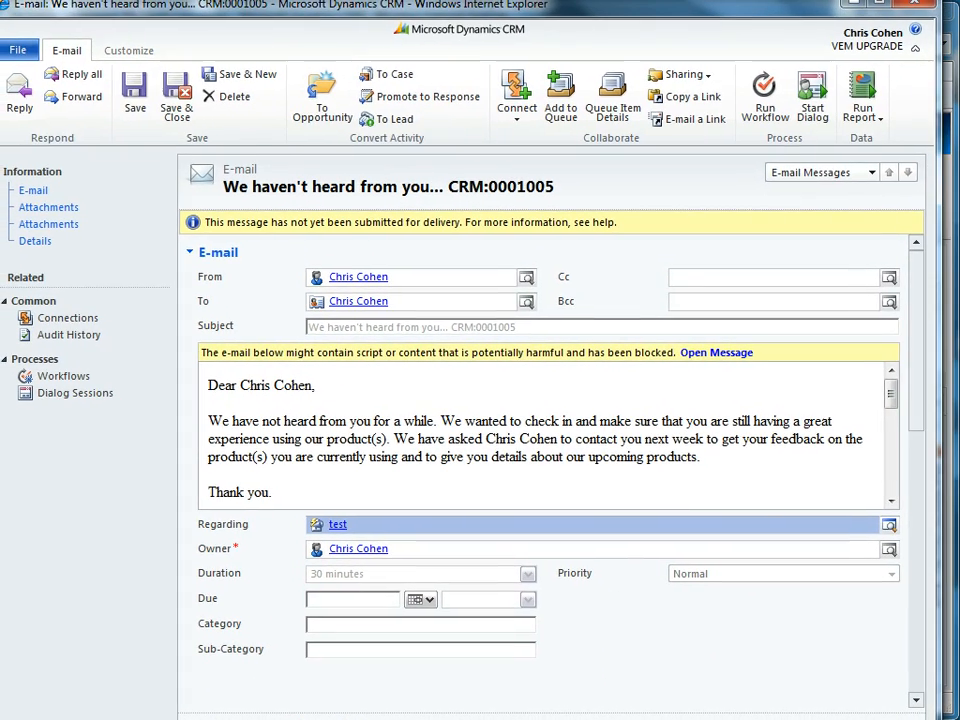
scroll(548, 435, down, 5)
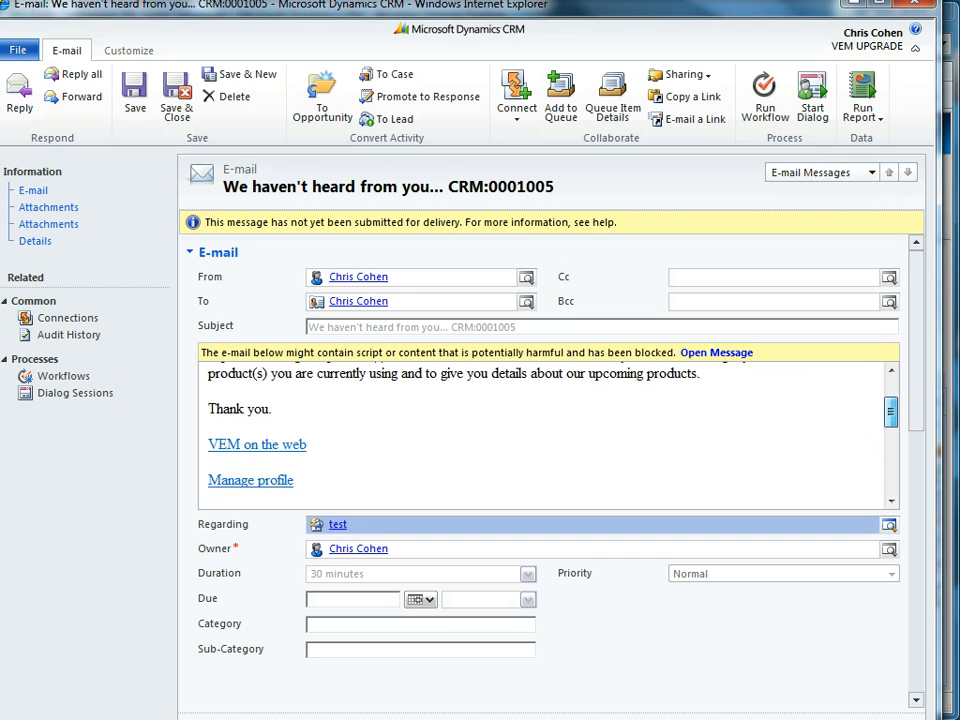
scroll(548, 435, down, 2)
scroll(548, 435, up, 4)
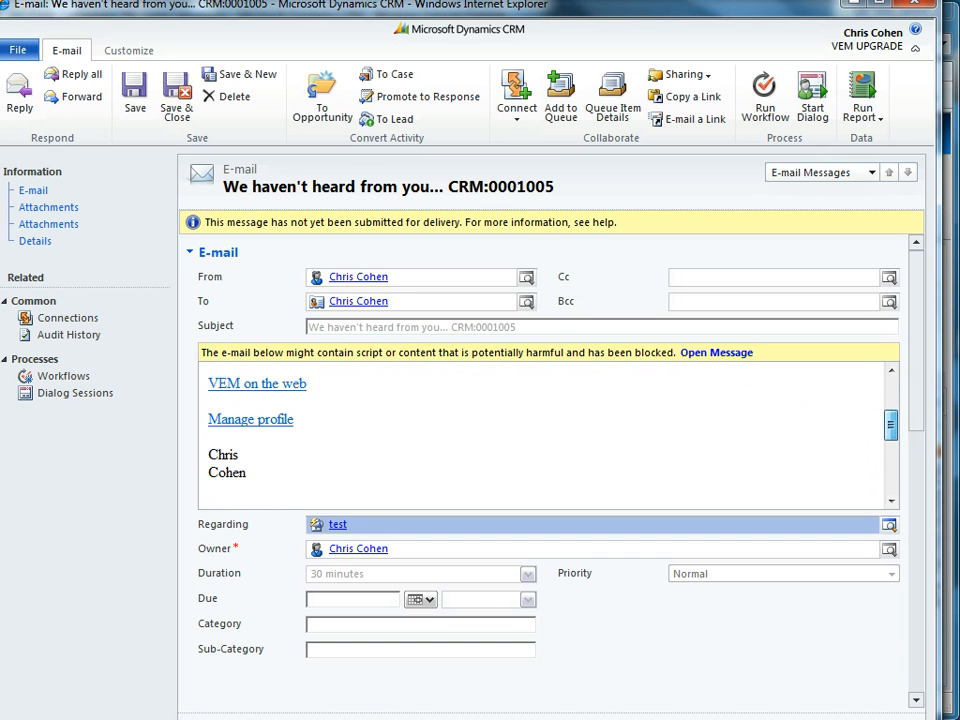
scroll(548, 435, down, 1)
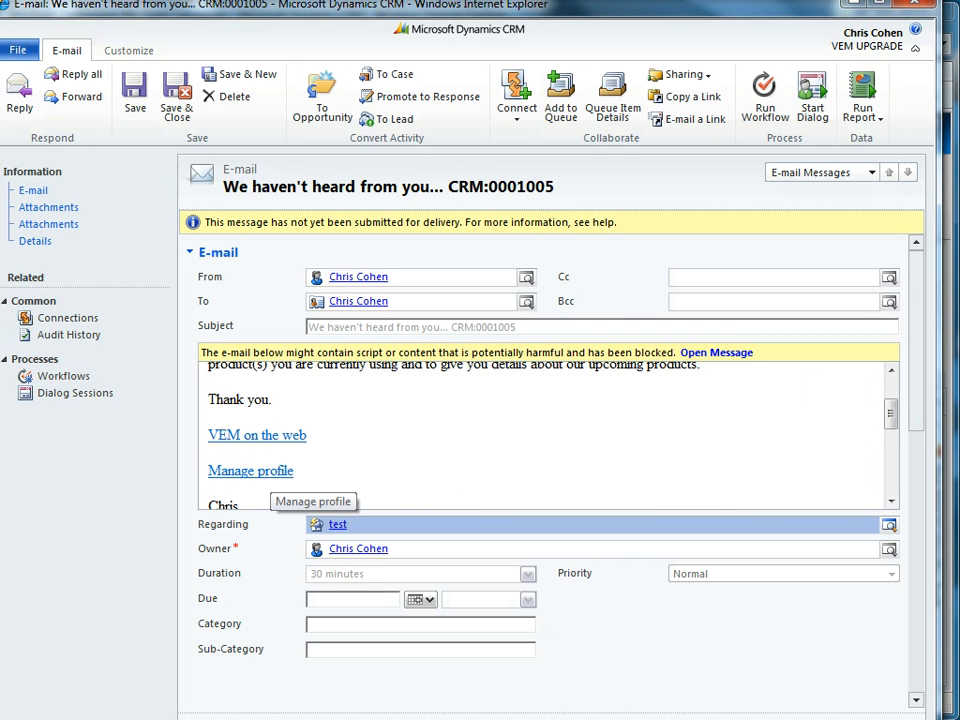
scroll(548, 435, down, 5)
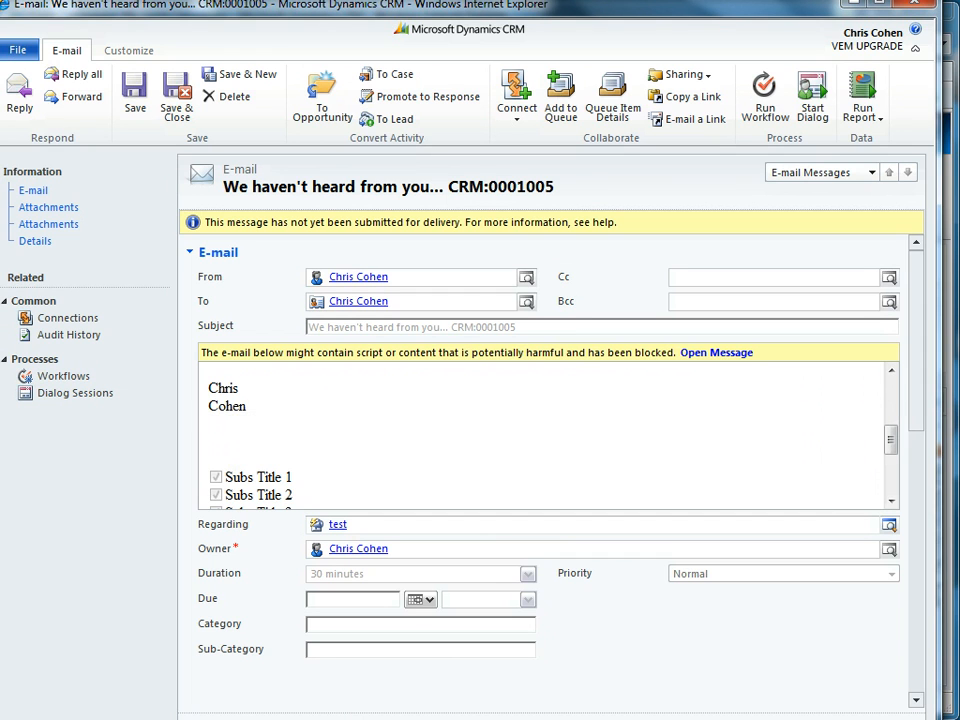
scroll(548, 435, up, 3)
scroll(548, 435, down, 2)
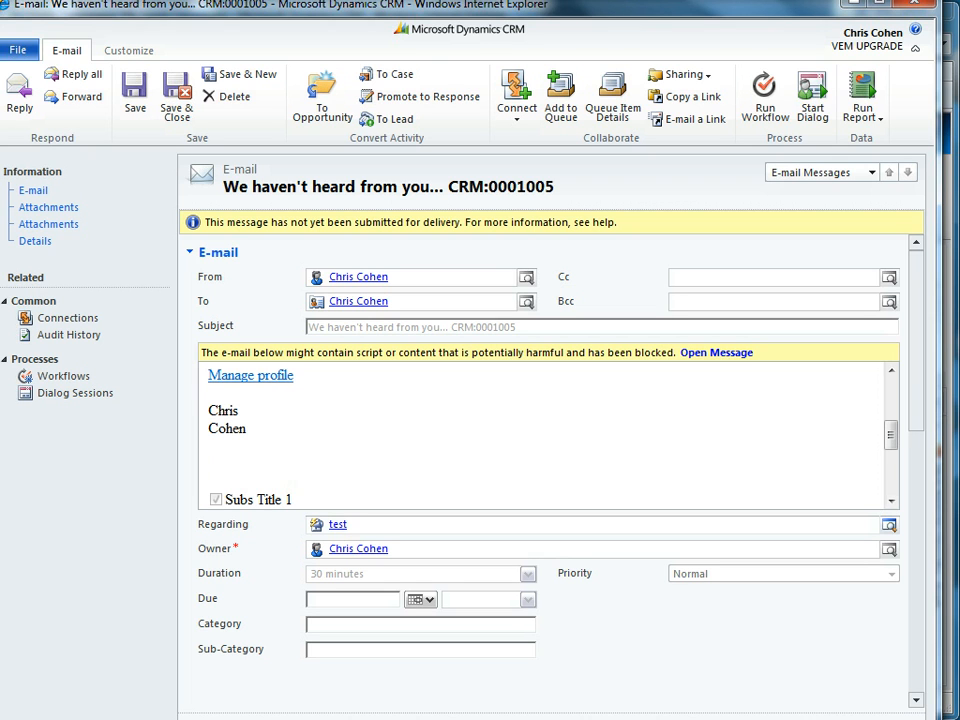
scroll(548, 435, down, 2)
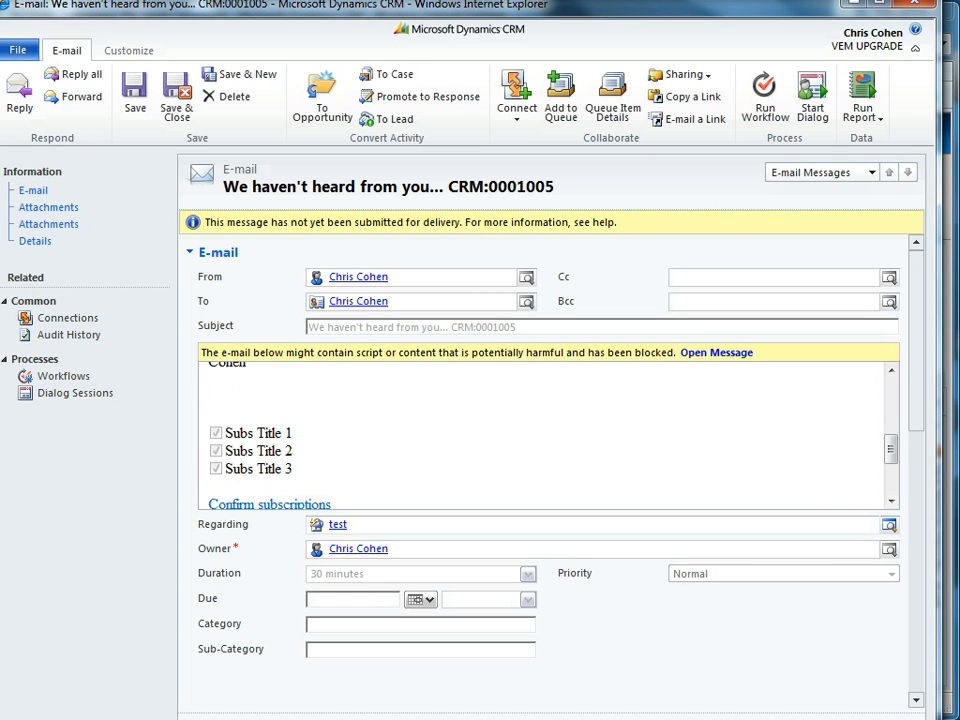
scroll(548, 435, down, 1)
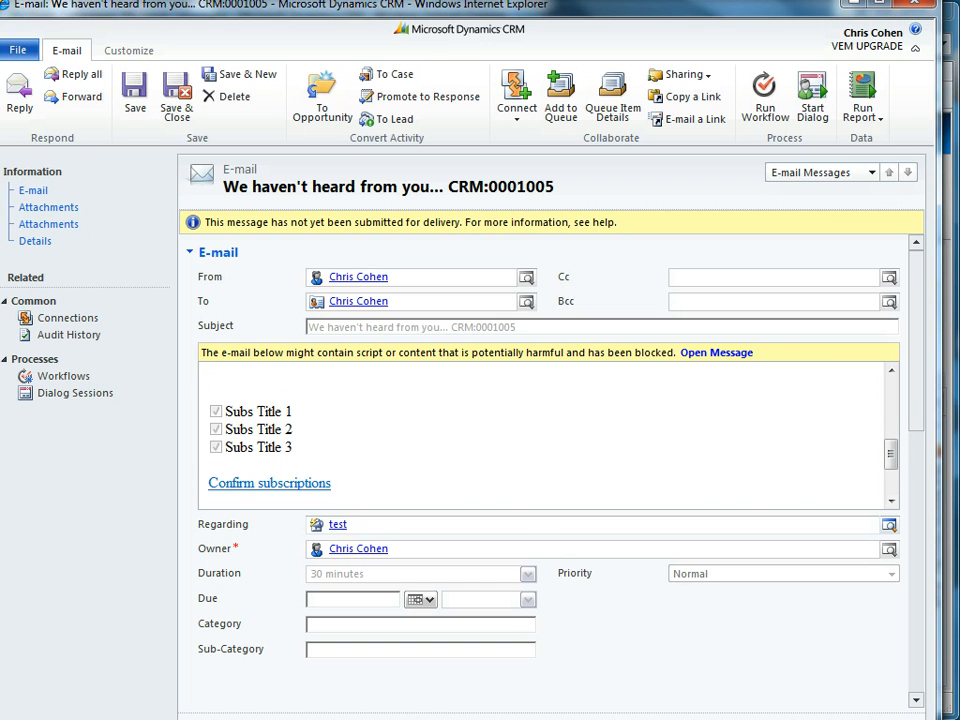
scroll(548, 435, down, 2)
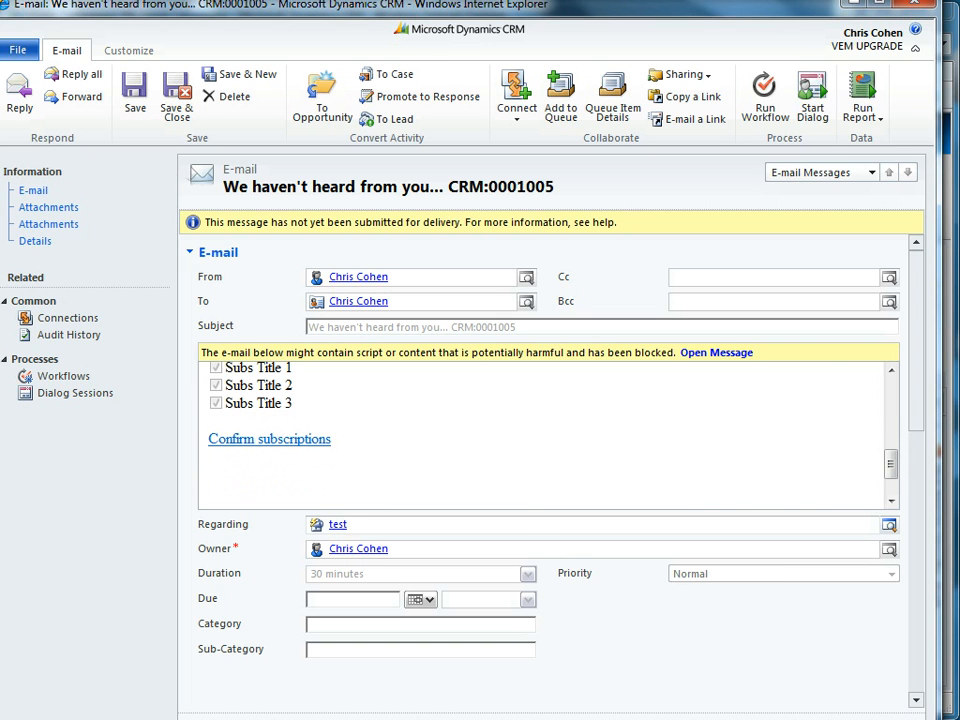
scroll(548, 435, up, 10)
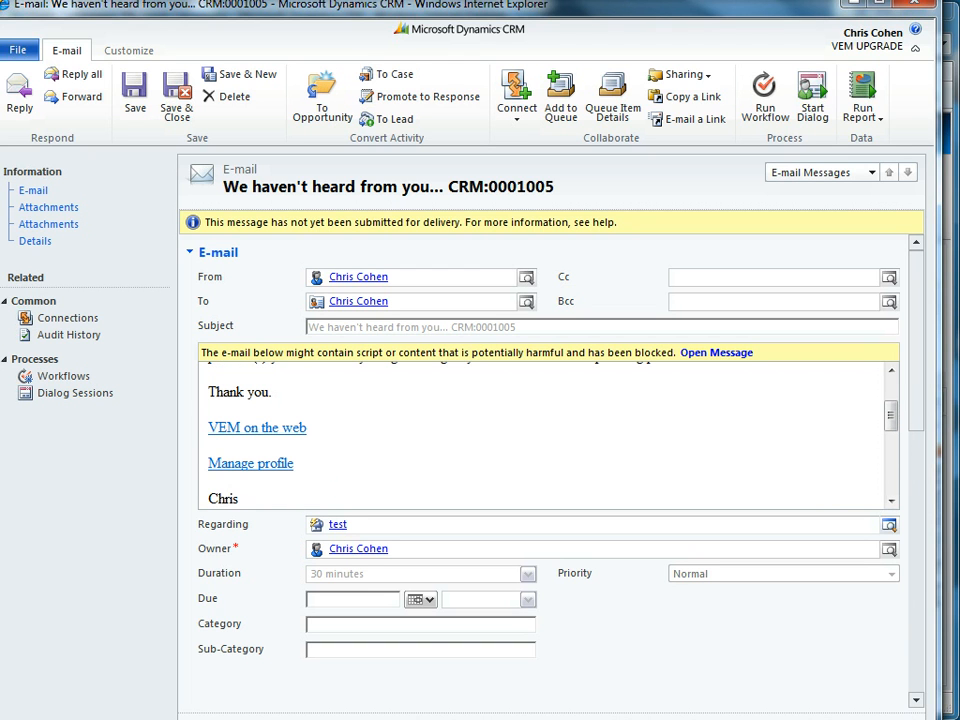
click(257, 428)
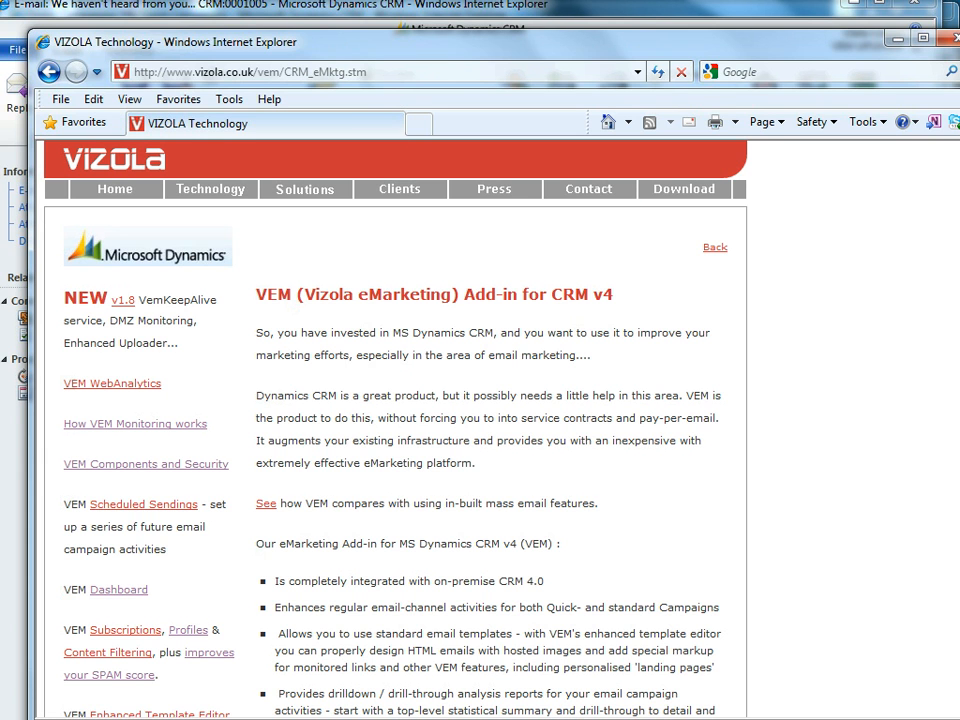
- Close the Vizola website, open the e-mail's Manage profile link, and return to the CRM e-mail
click(952, 38)
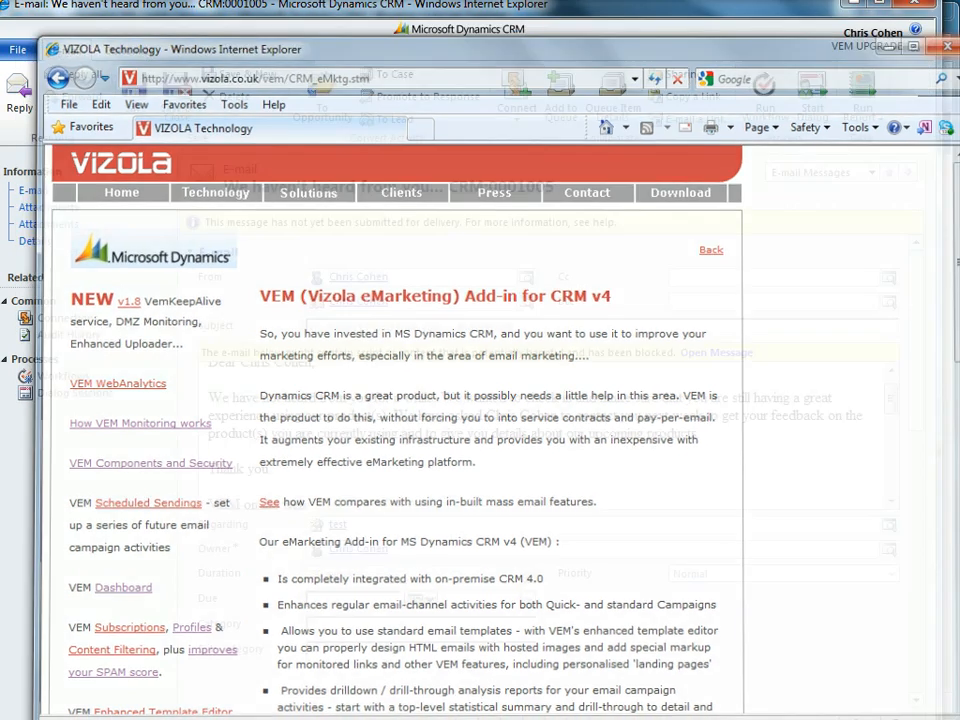
scroll(548, 435, down, 1)
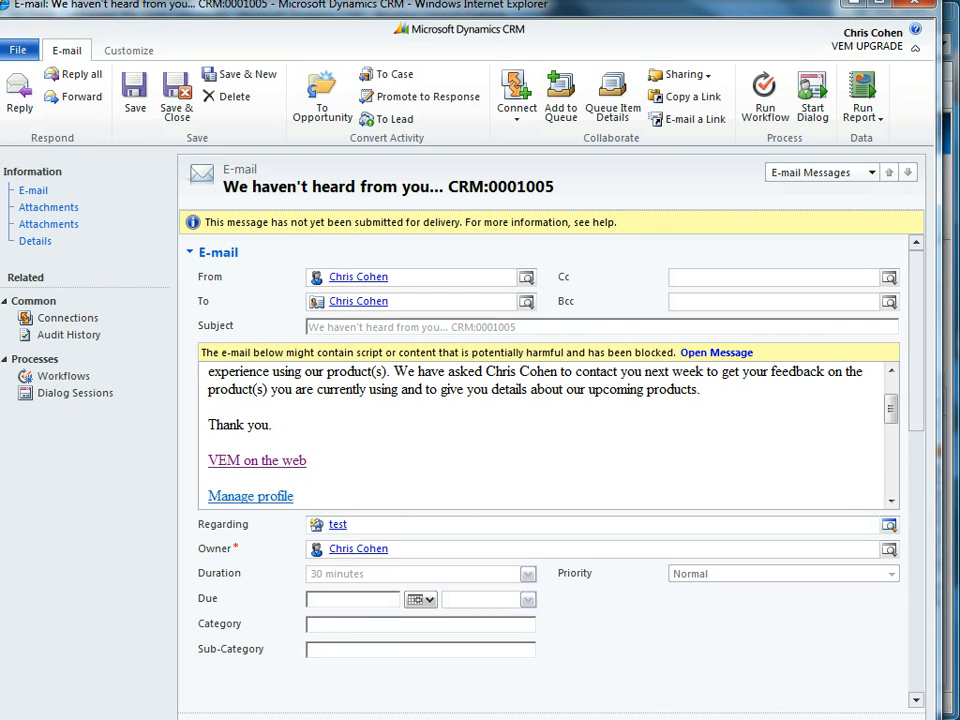
scroll(548, 435, down, 1)
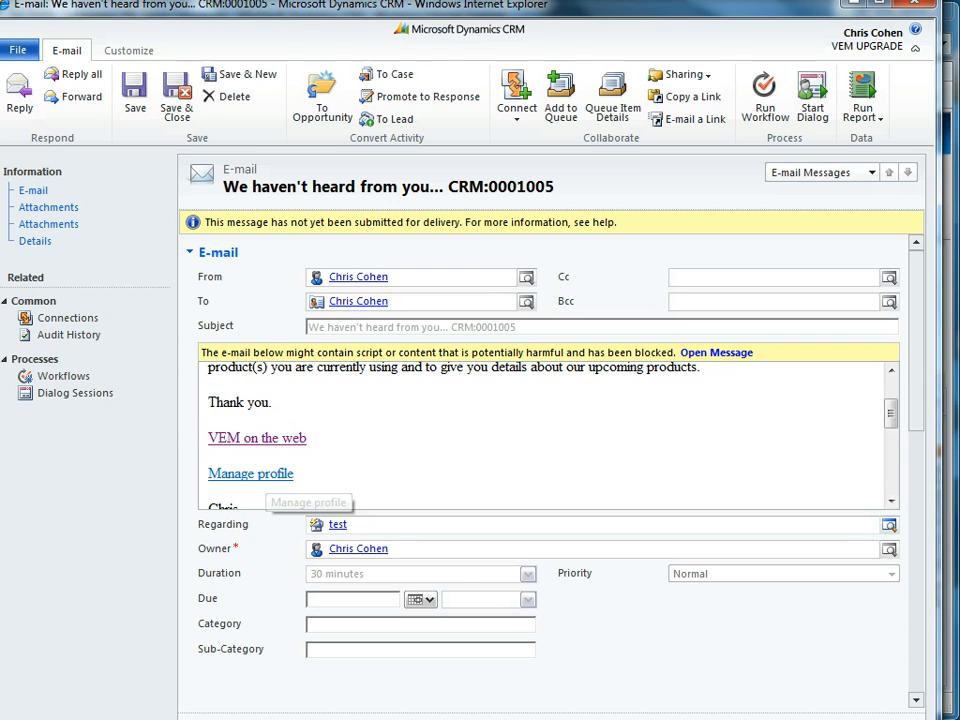
click(250, 474)
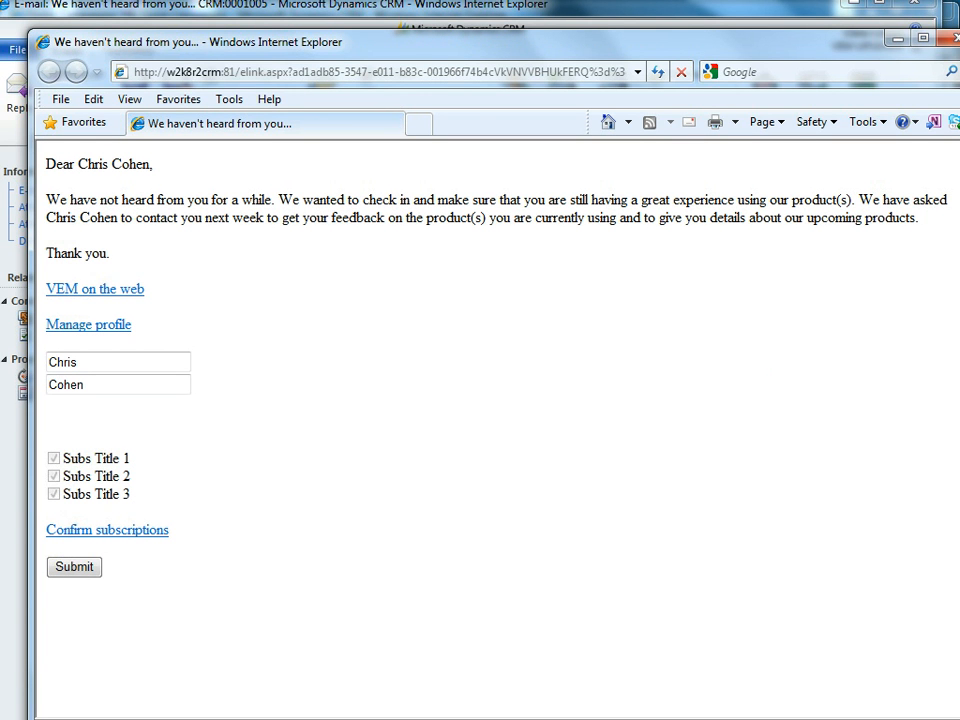
click(14, 378)
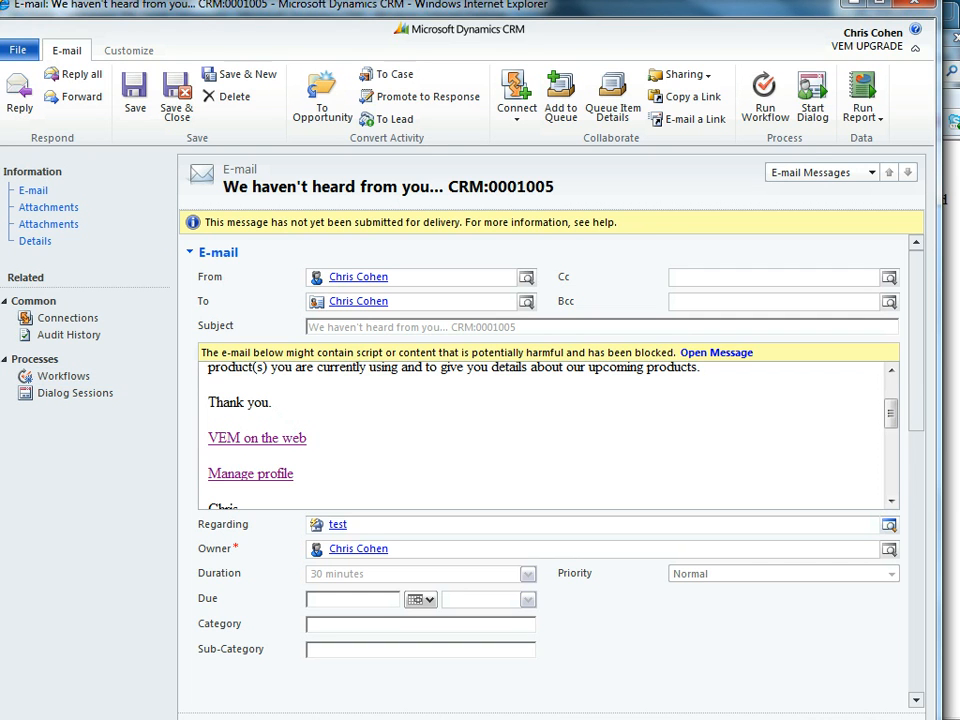
- On the profile landing page, pick an autocompleted first name, extend the last name, and submit
key(alt+Tab)
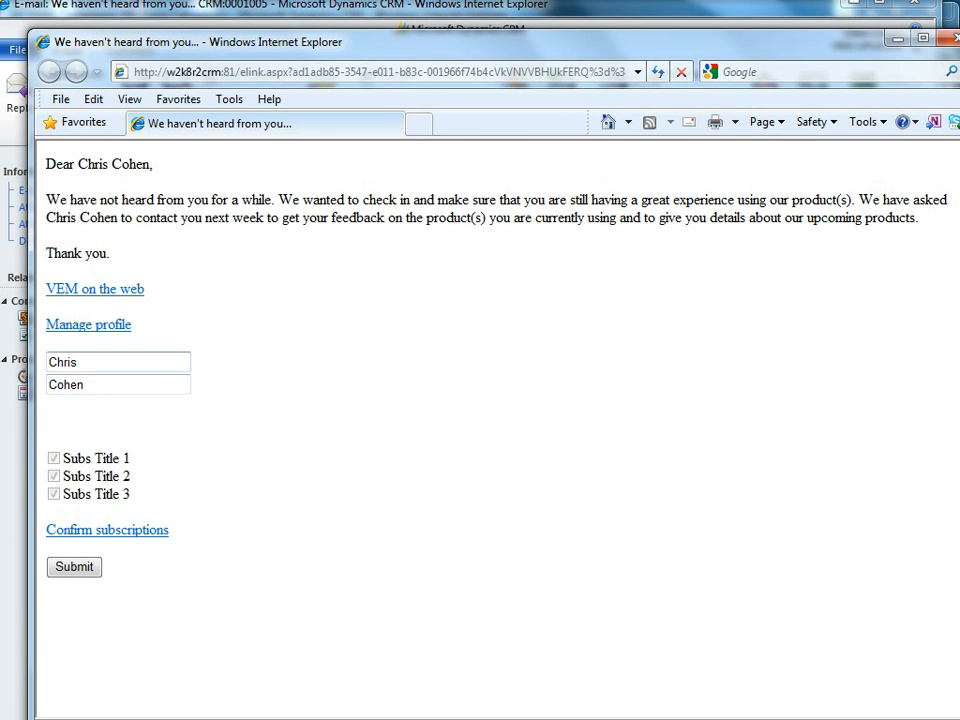
click(100, 361)
text(to)
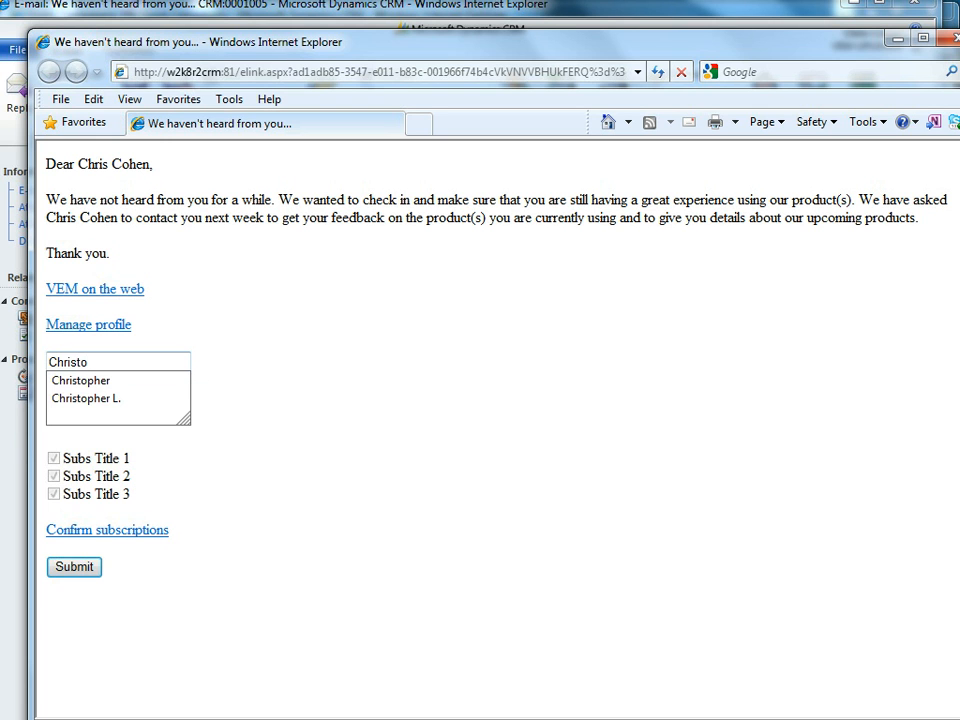
key(Down)
key(Down)
click(111, 398)
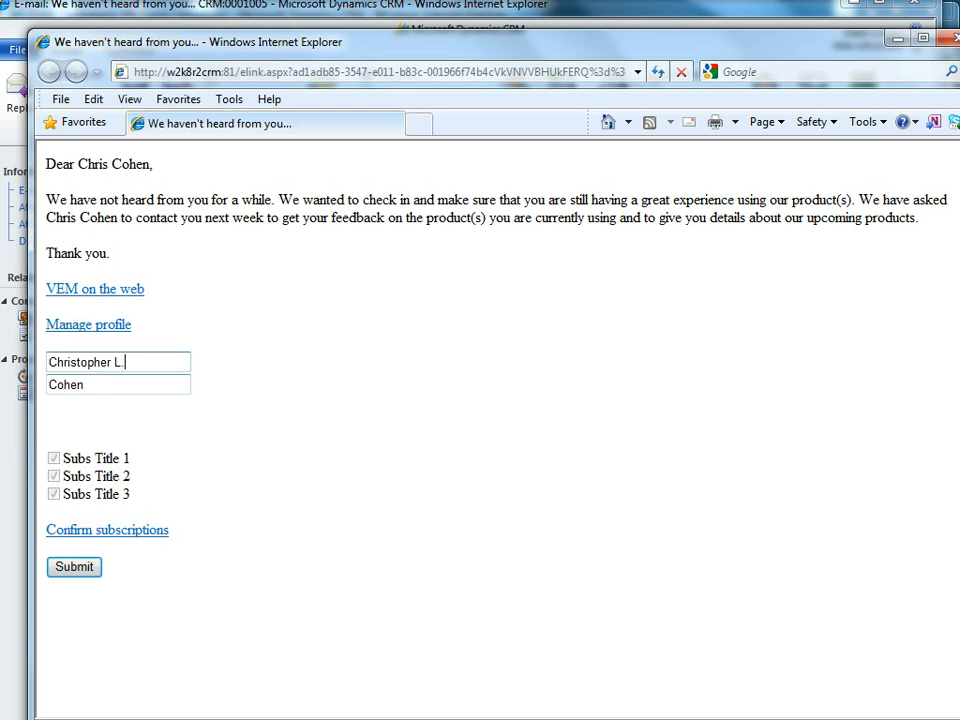
click(111, 383)
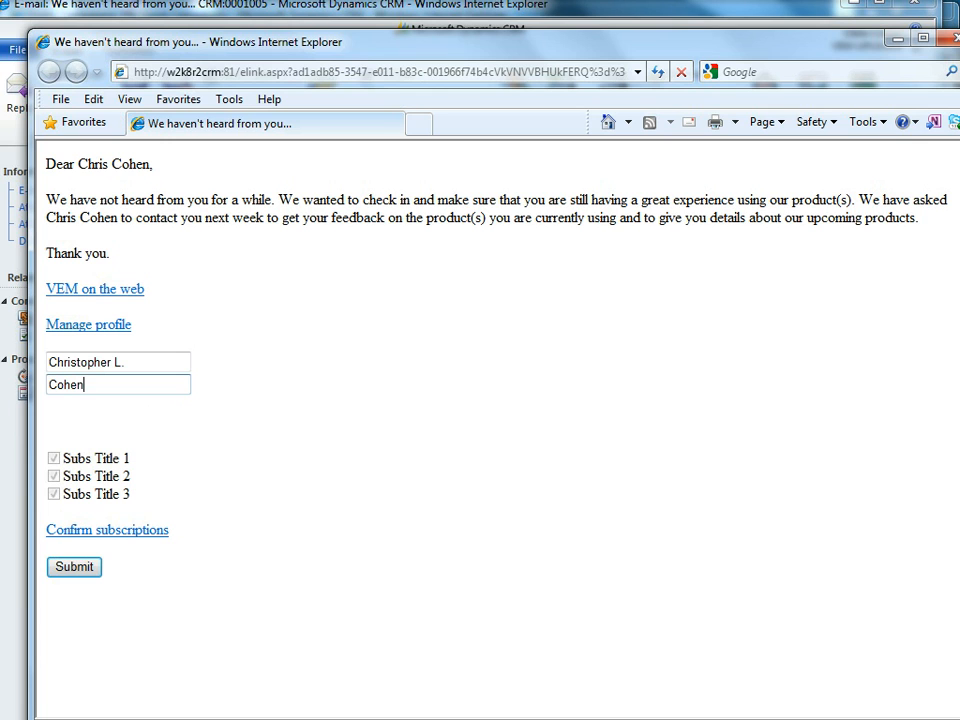
text(@VirginNet)
key(Return)
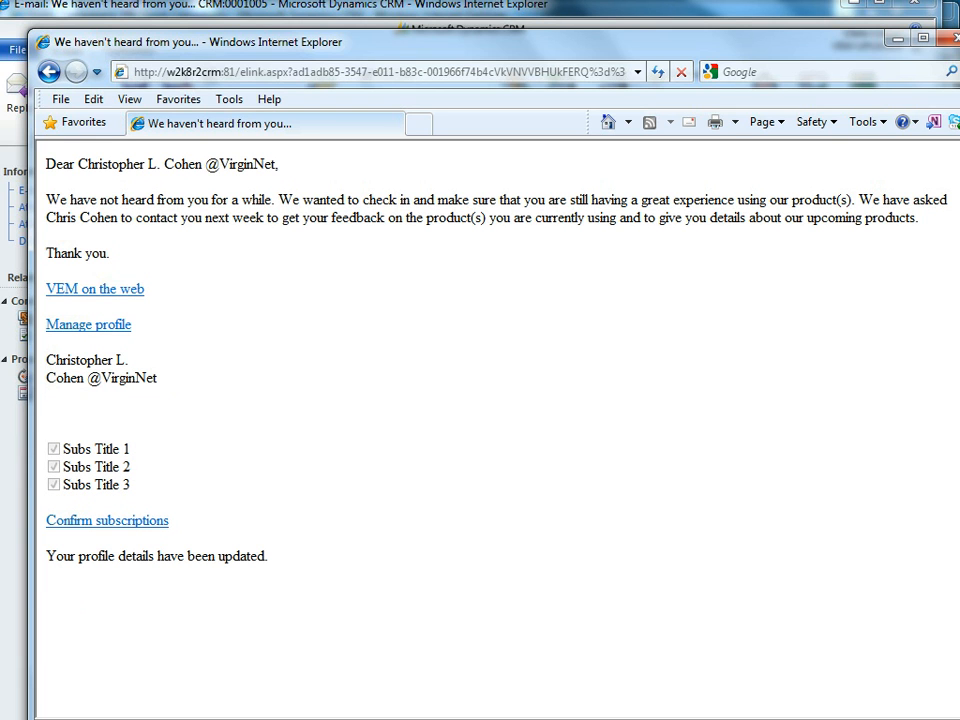
- Clear Subs Title 1, 2 and 3 under Confirm subscriptions, submit, and close the landing page
mouse_move(78, 164)
mouse_down()
mouse_move(280, 164)
mouse_move(64, 170)
mouse_up()
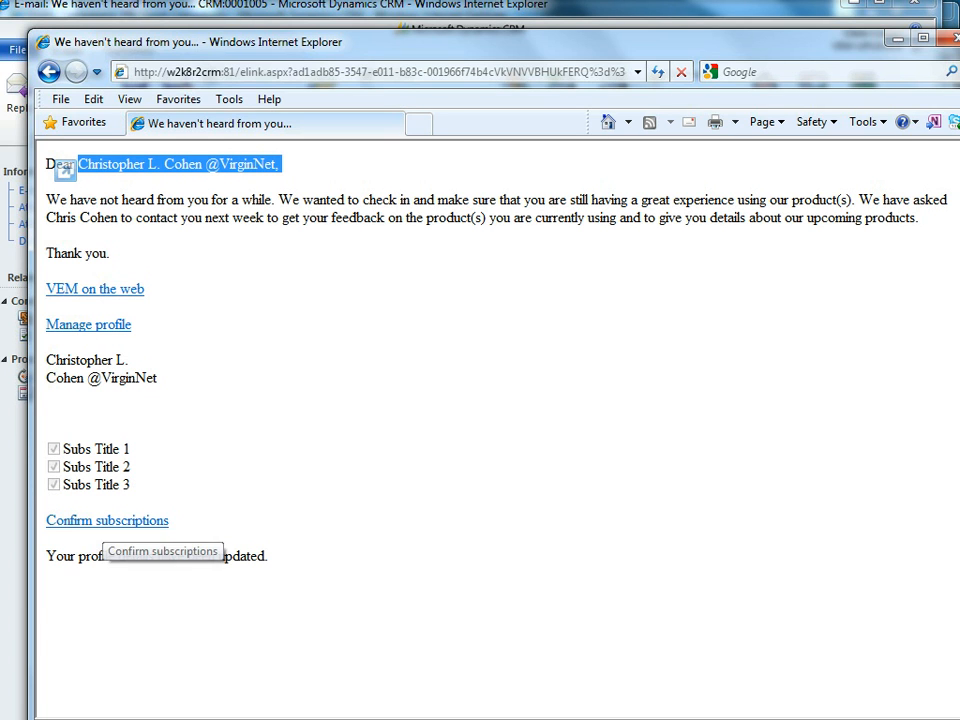
click(100, 521)
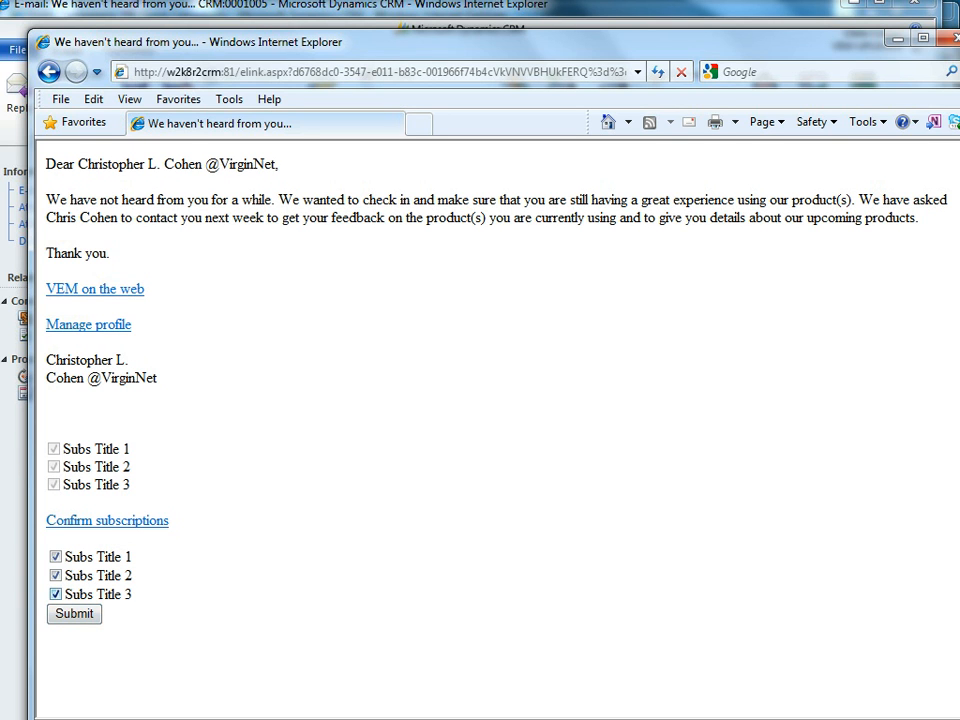
click(55, 556)
click(55, 575)
click(55, 594)
click(74, 613)
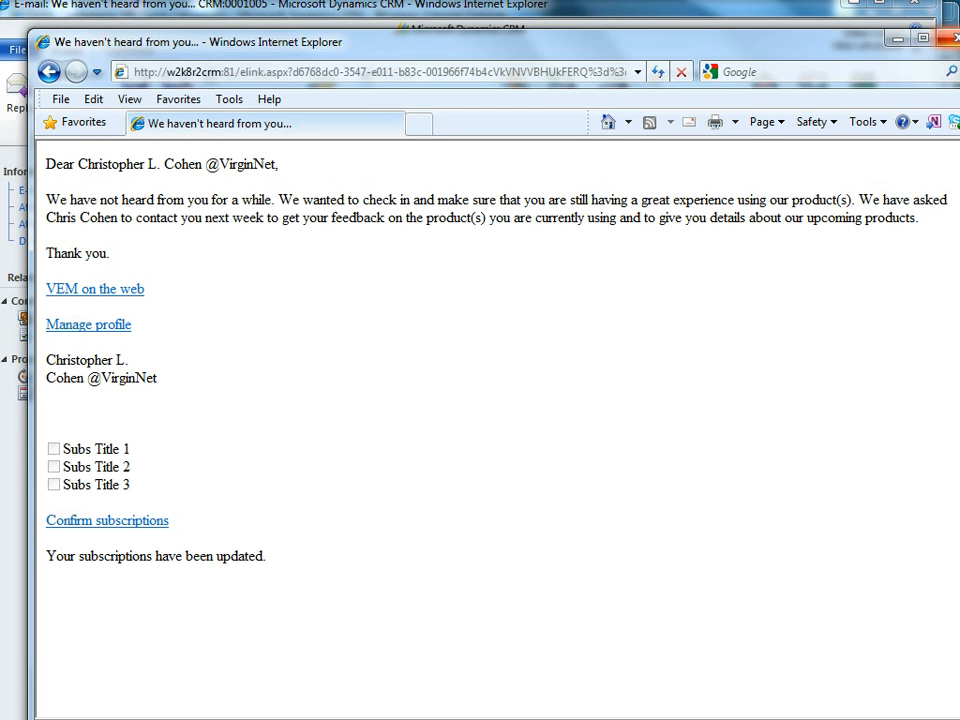
click(955, 38)
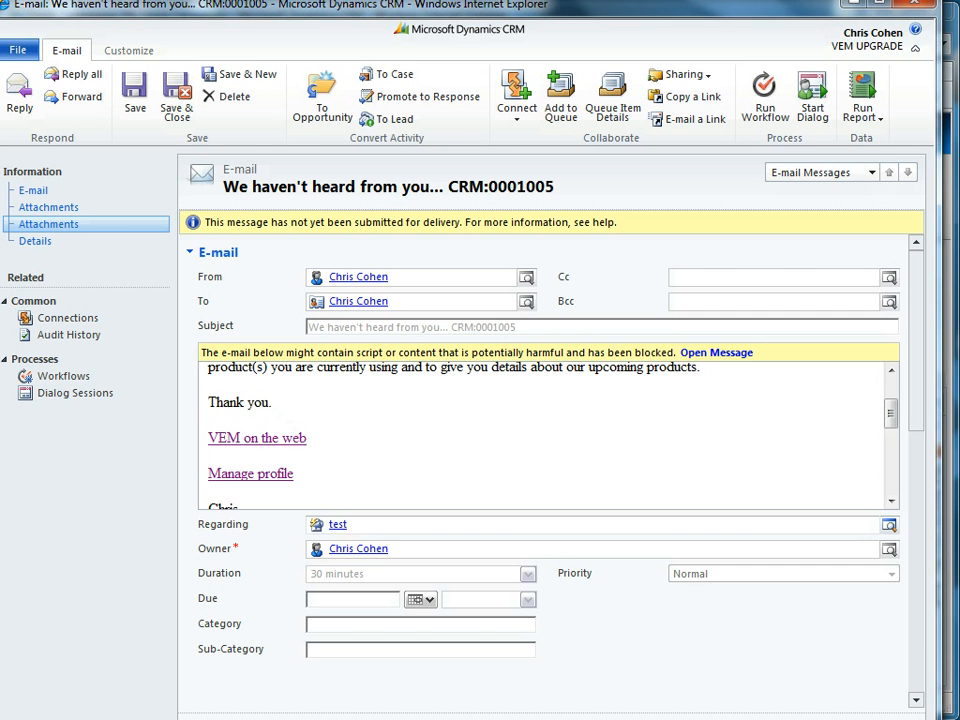
- Close the e-mail and Quick Campaign windows and show VEM's List Subscriptions view
click(913, 3)
click(861, 38)
click(51, 595)
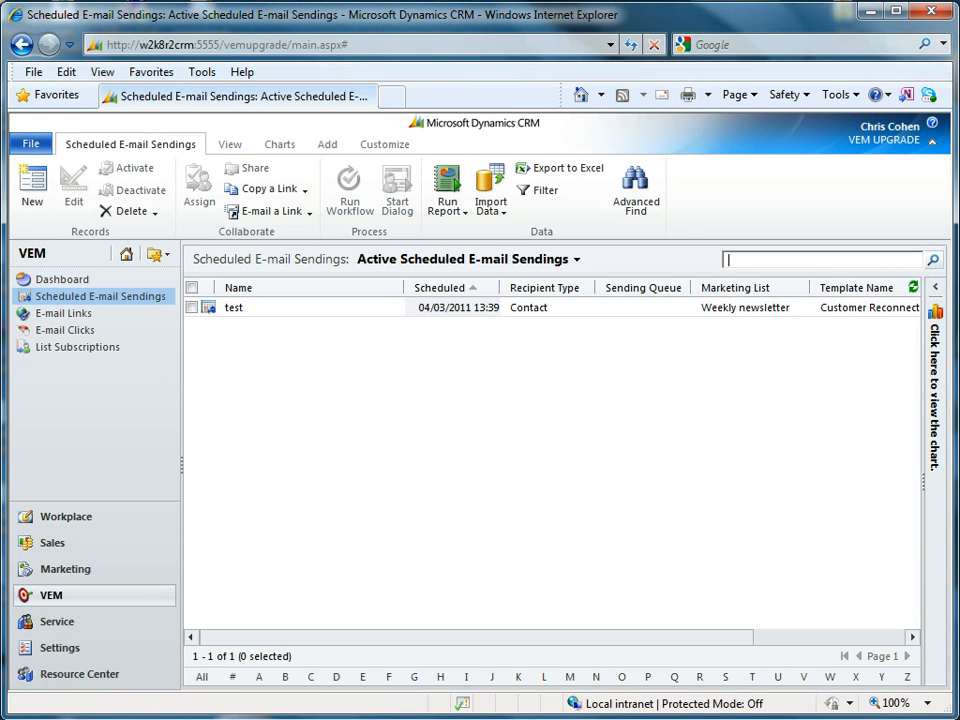
click(165, 347)
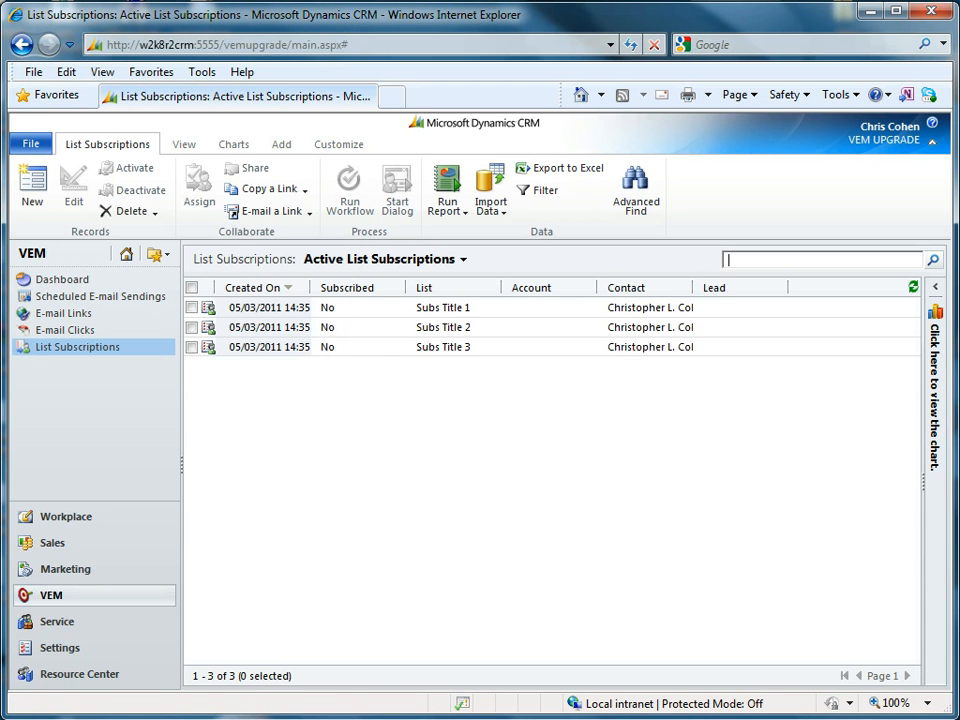
- Show VEM's E-mail Clicks view with the Subscription Update, Subscription Check and Profile Update clicks
click(66, 333)
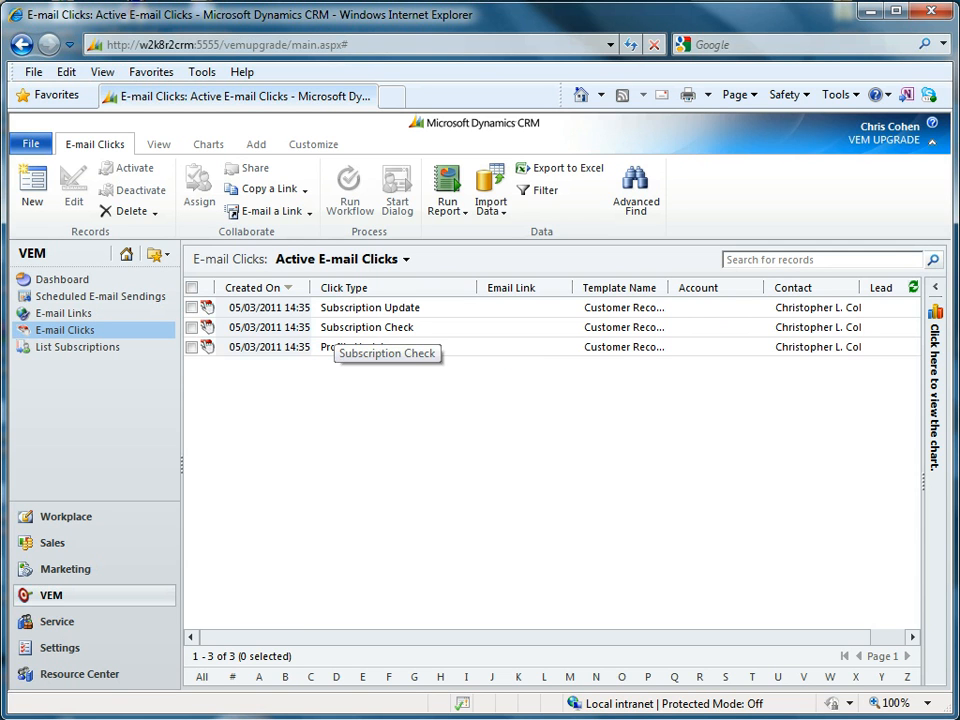
- Select the Subscription Check row, then the Subscription Update row in the E-mail Clicks grid
click(340, 328)
click(345, 309)
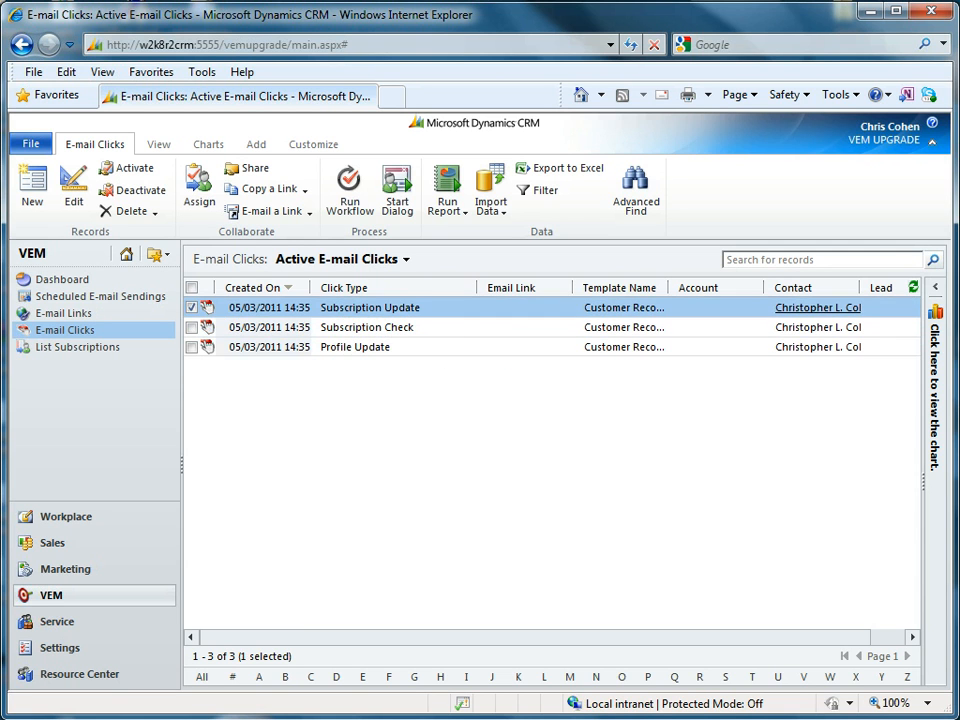